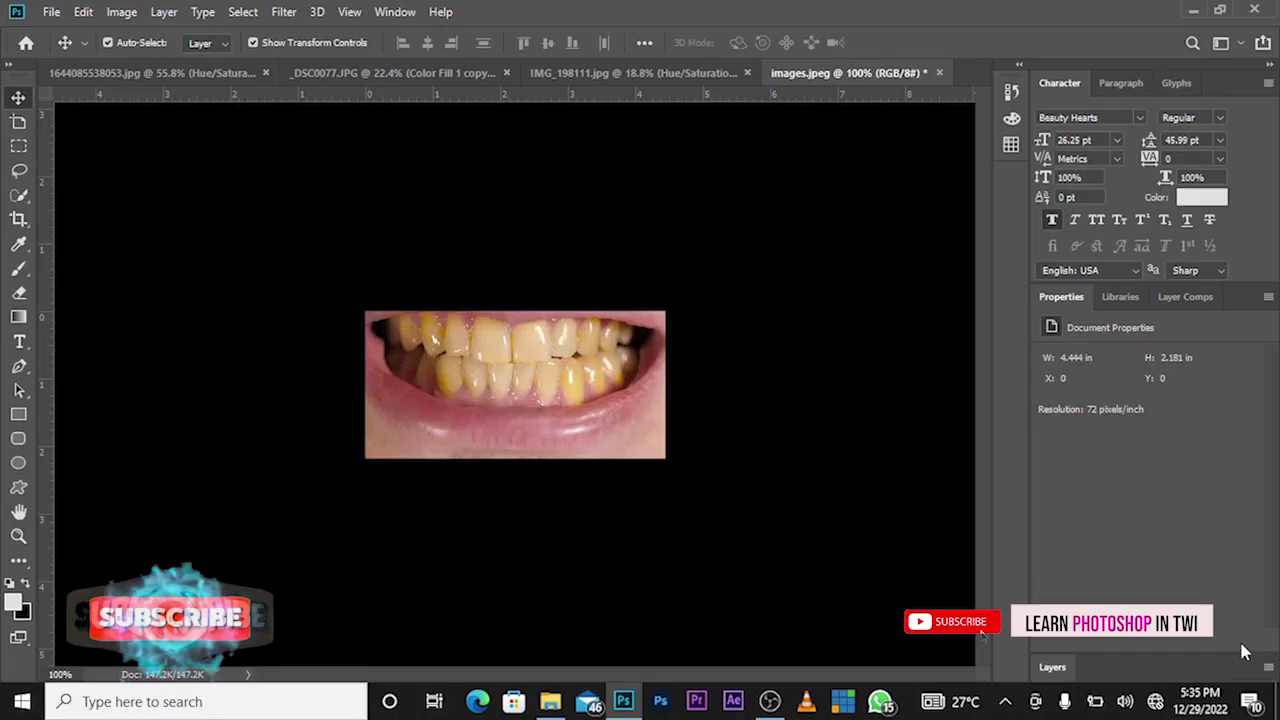
Add a Hue/Saturation adjustment layer above the yellow-teeth photo from the Layers panel
click(1056, 667)
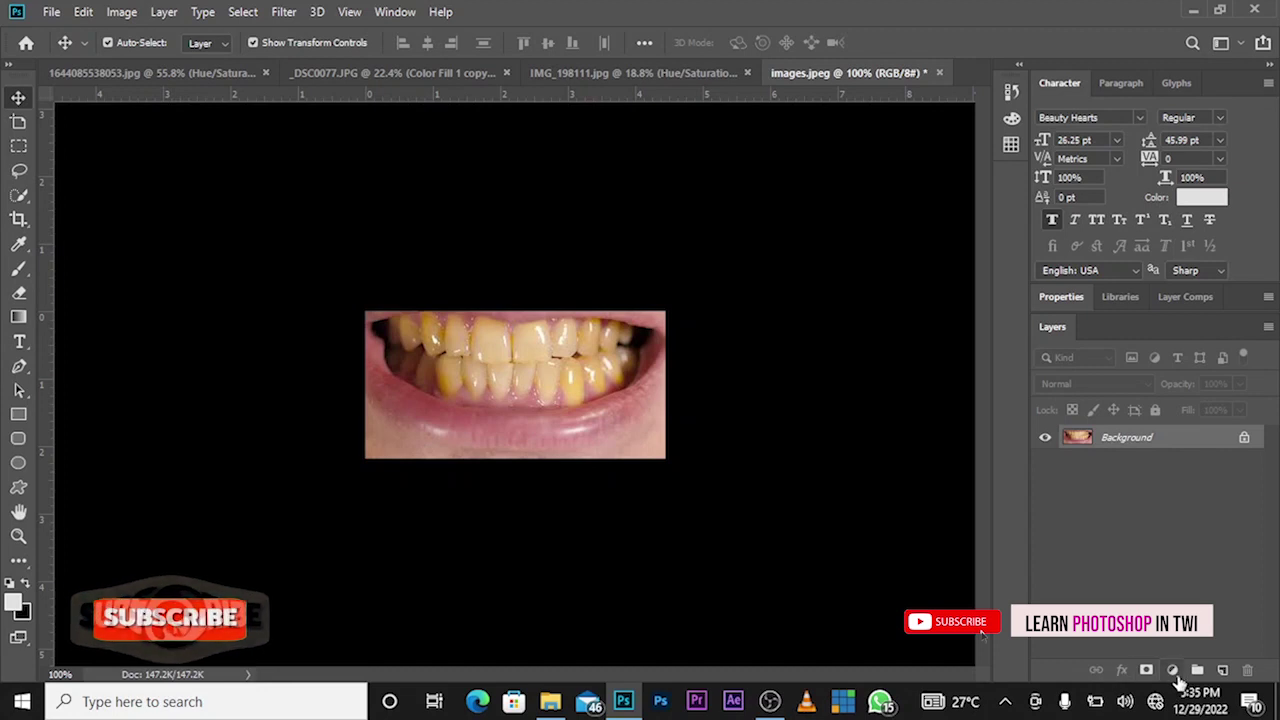
click(1173, 670)
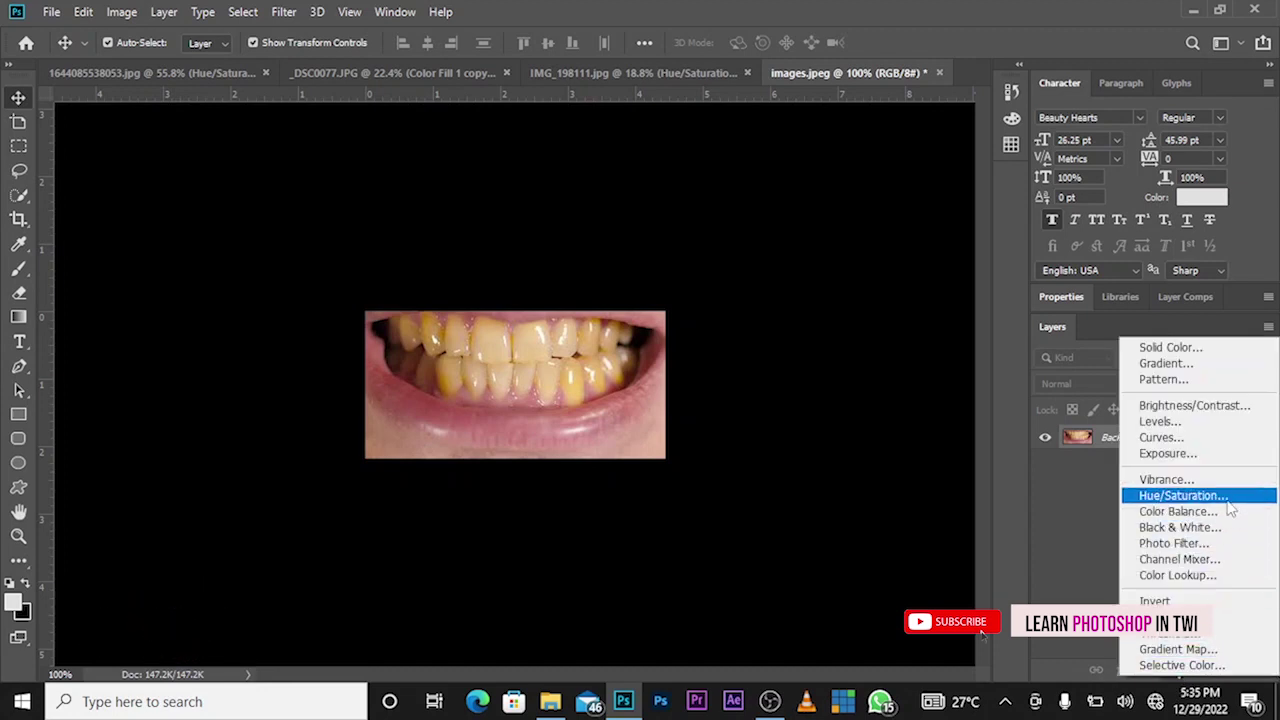
click(1225, 500)
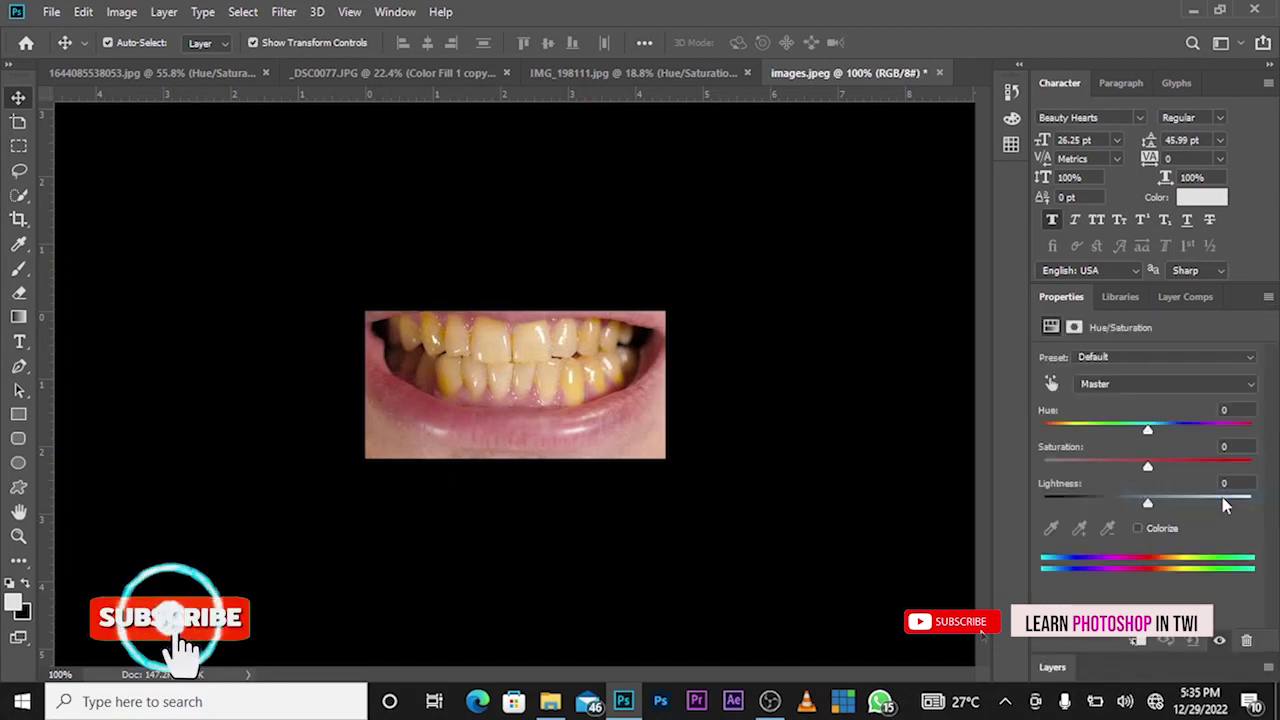
Set the Yellows range to Saturation -100 and Lightness +100
click(1103, 389)
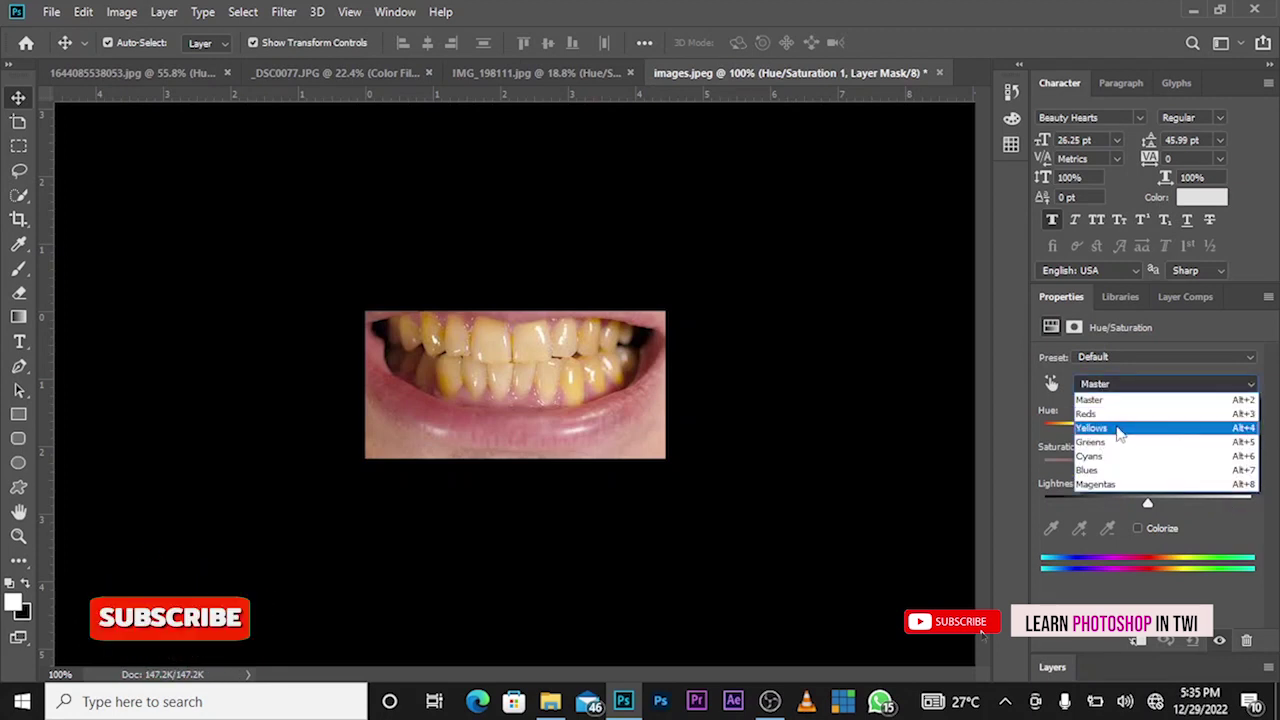
click(1119, 432)
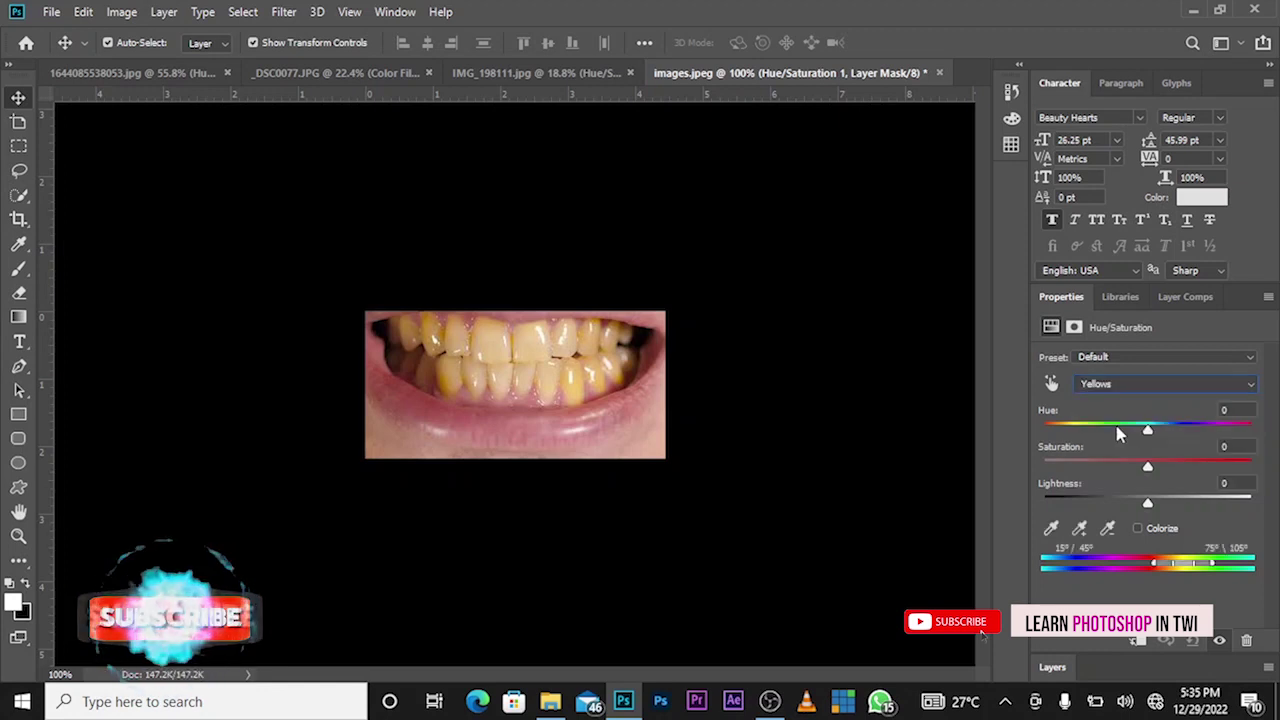
drag(1112, 476, 1043, 478)
drag(1148, 505, 1215, 505)
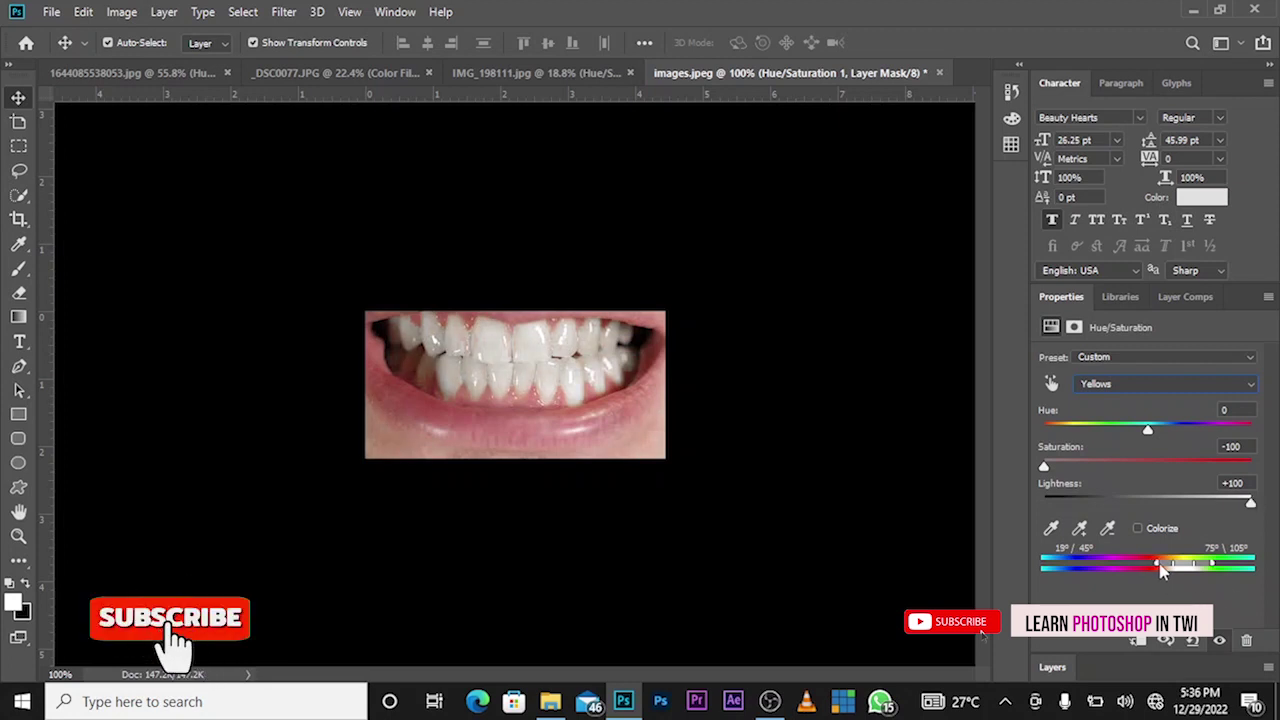
Narrow the Yellows colour range to 24°–98° by nudging its start handle
drag(1160, 568, 1163, 570)
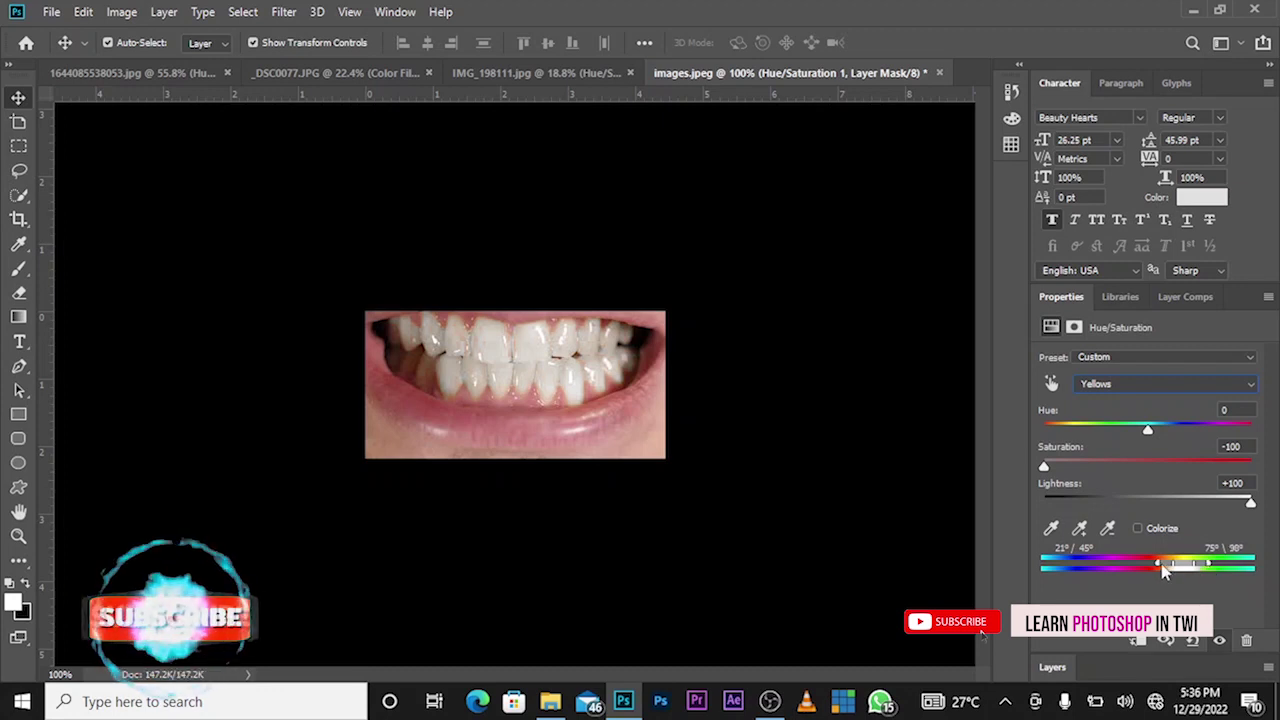
drag(1161, 568, 1165, 568)
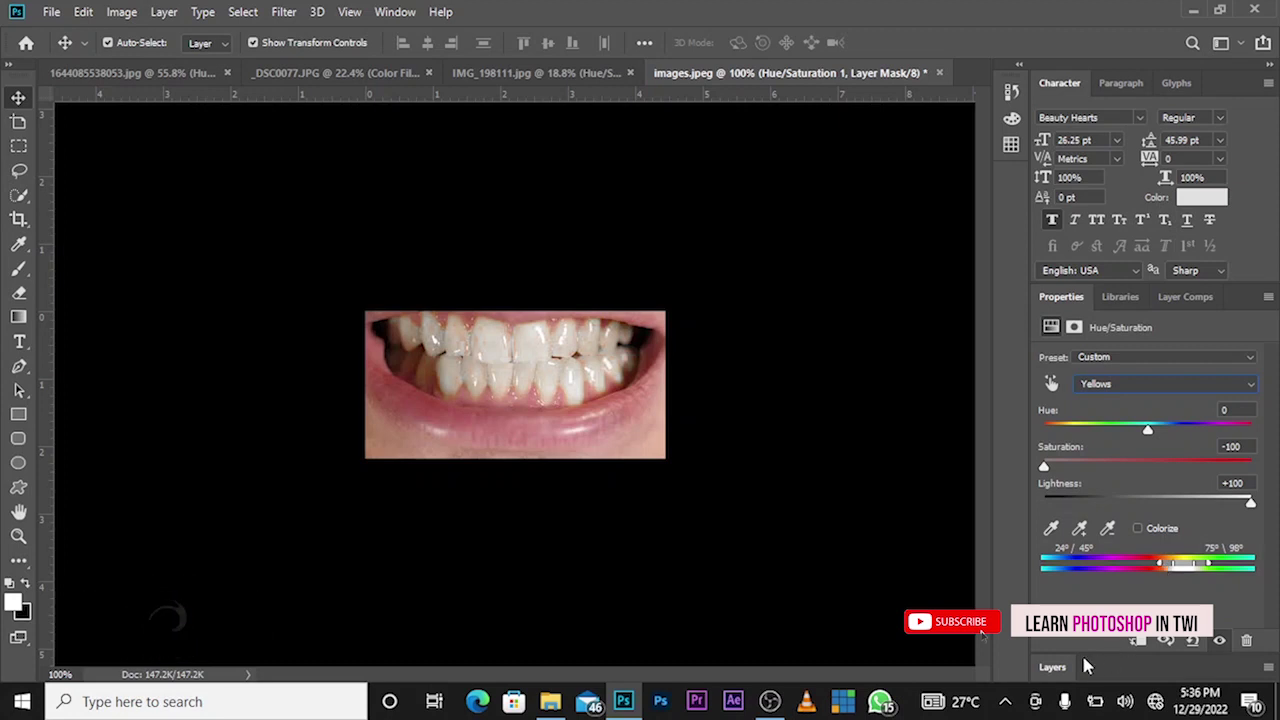
click(1063, 672)
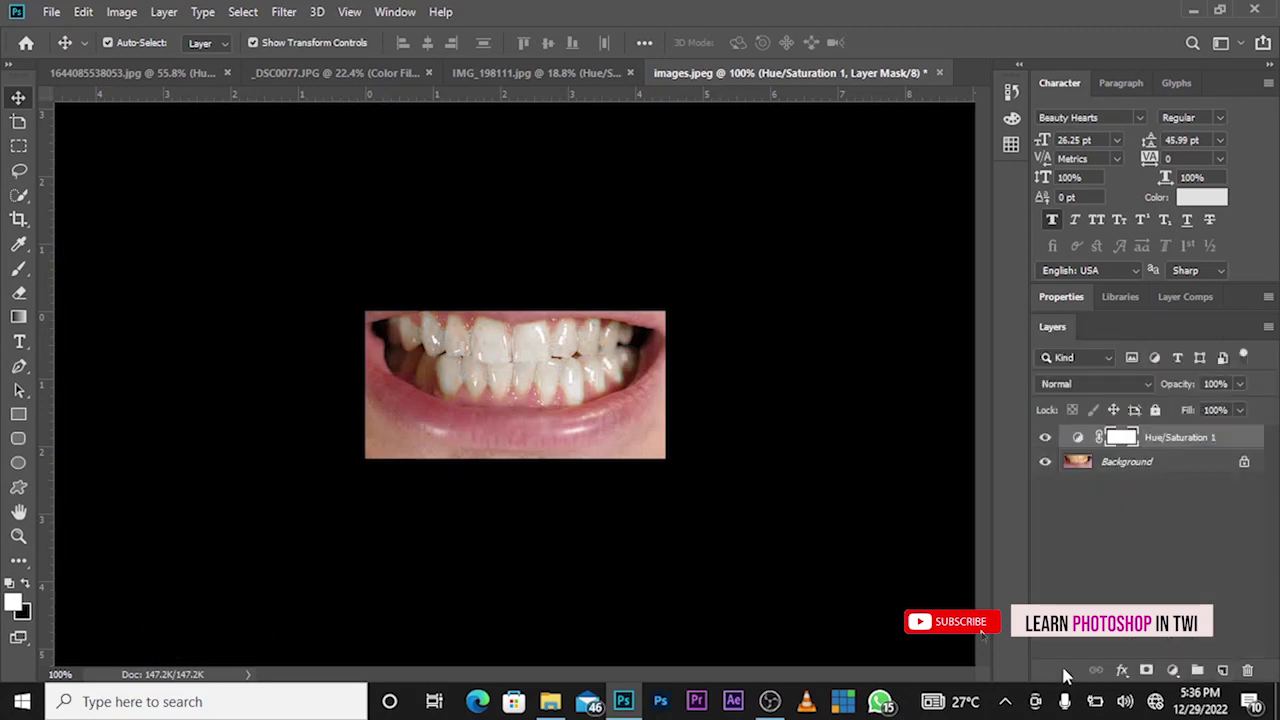
Toggle Hue/Saturation 1 off and on to compare, then add an empty Layer 1 above it
click(1045, 440)
click(1045, 440)
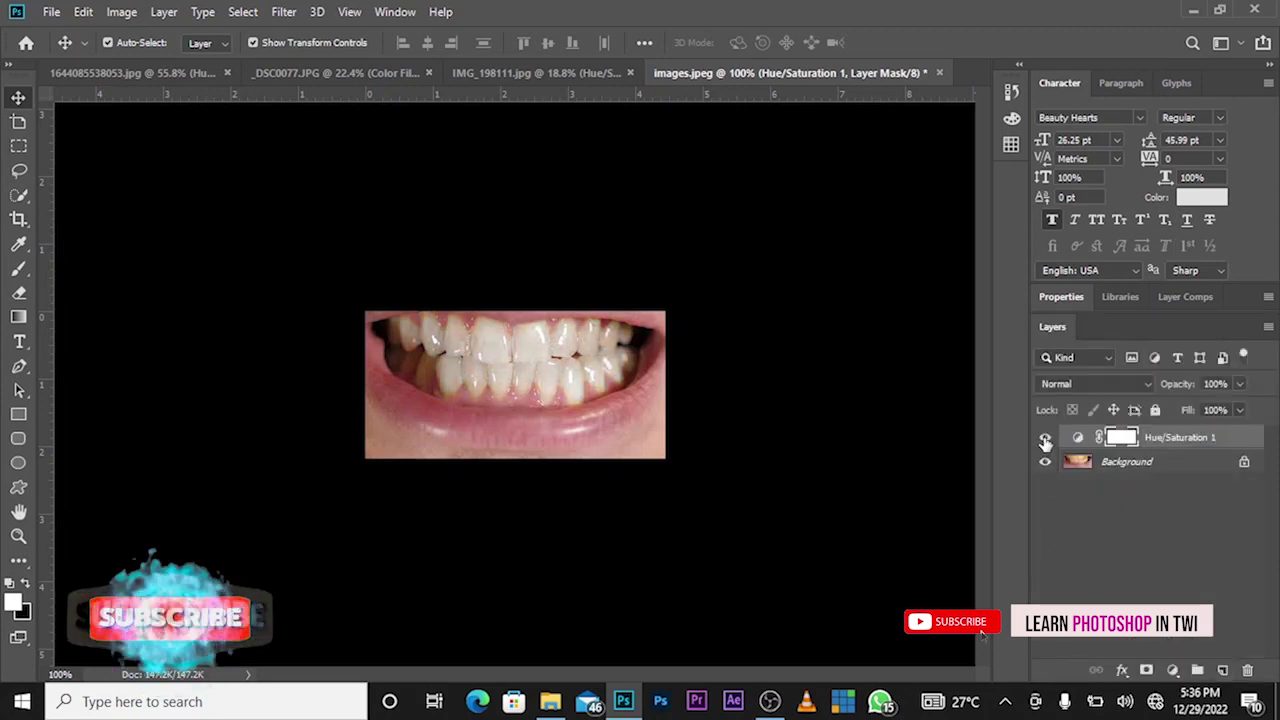
click(1045, 440)
click(1045, 440)
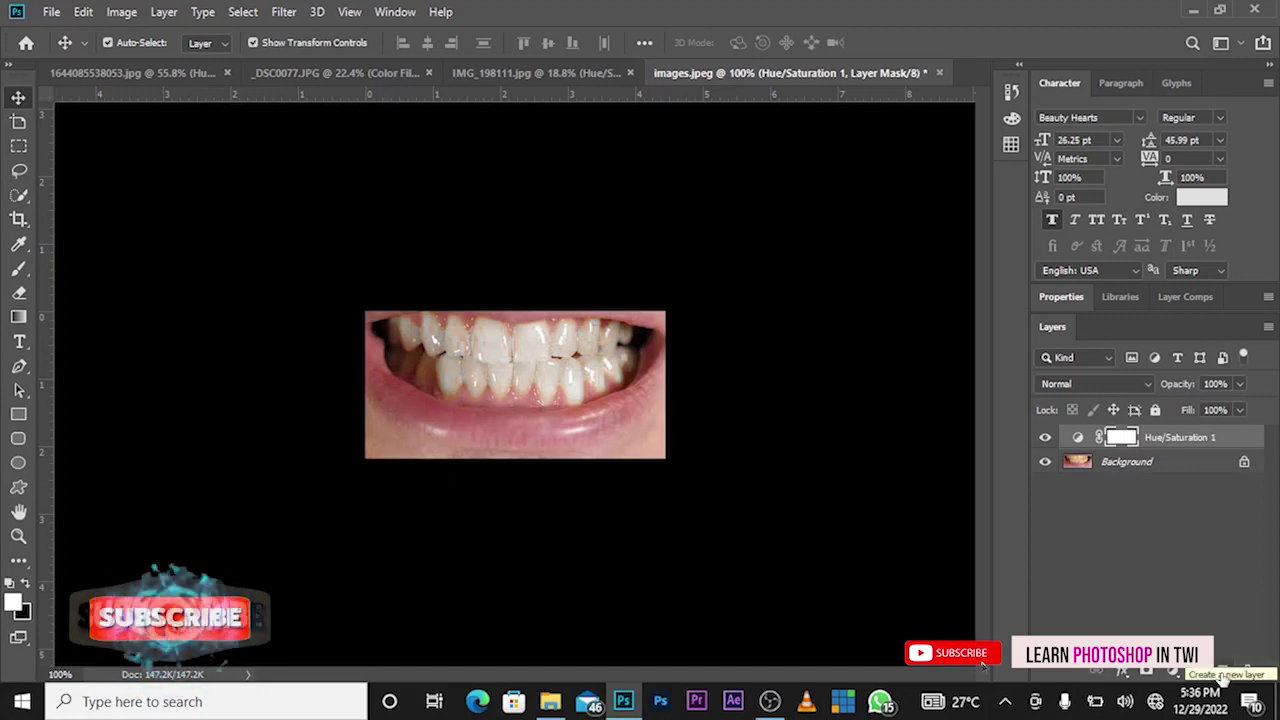
click(1222, 671)
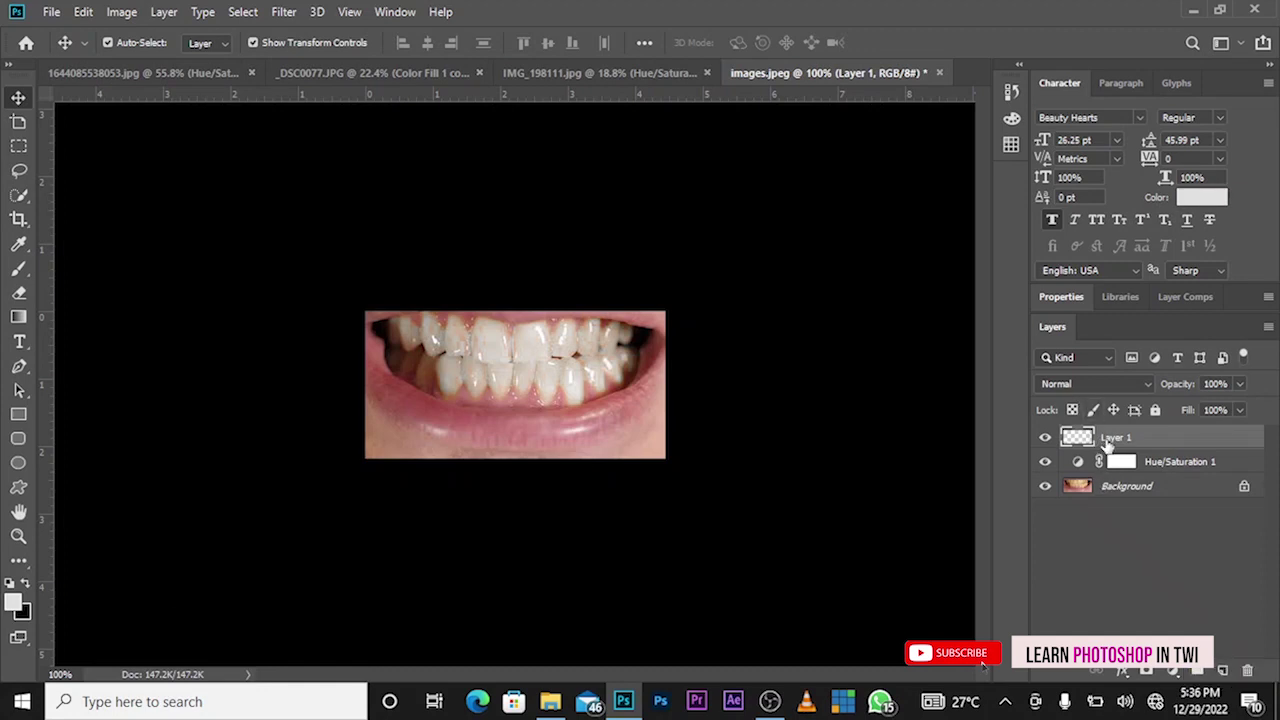
click(18, 270)
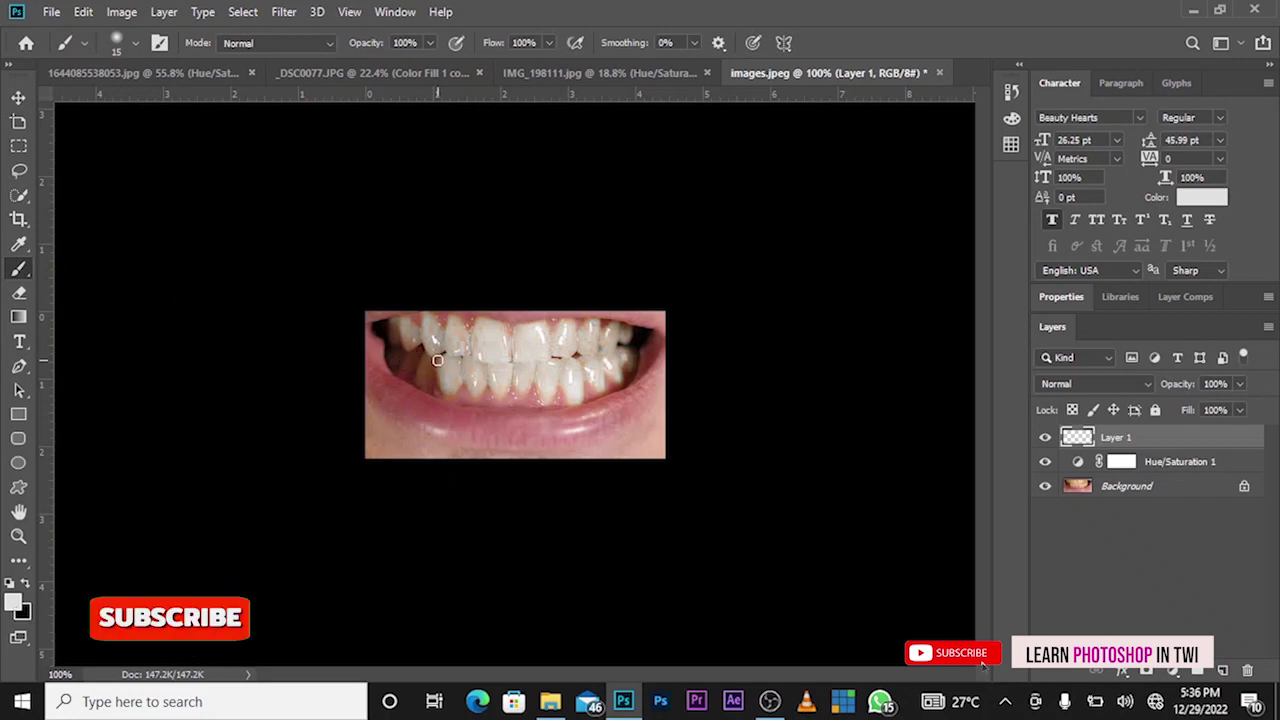
Resize the brush to 25, zoom in, and test then undo a white stroke on an upper-left tooth
key(bracketright)
key(bracketright)
key(bracketright)
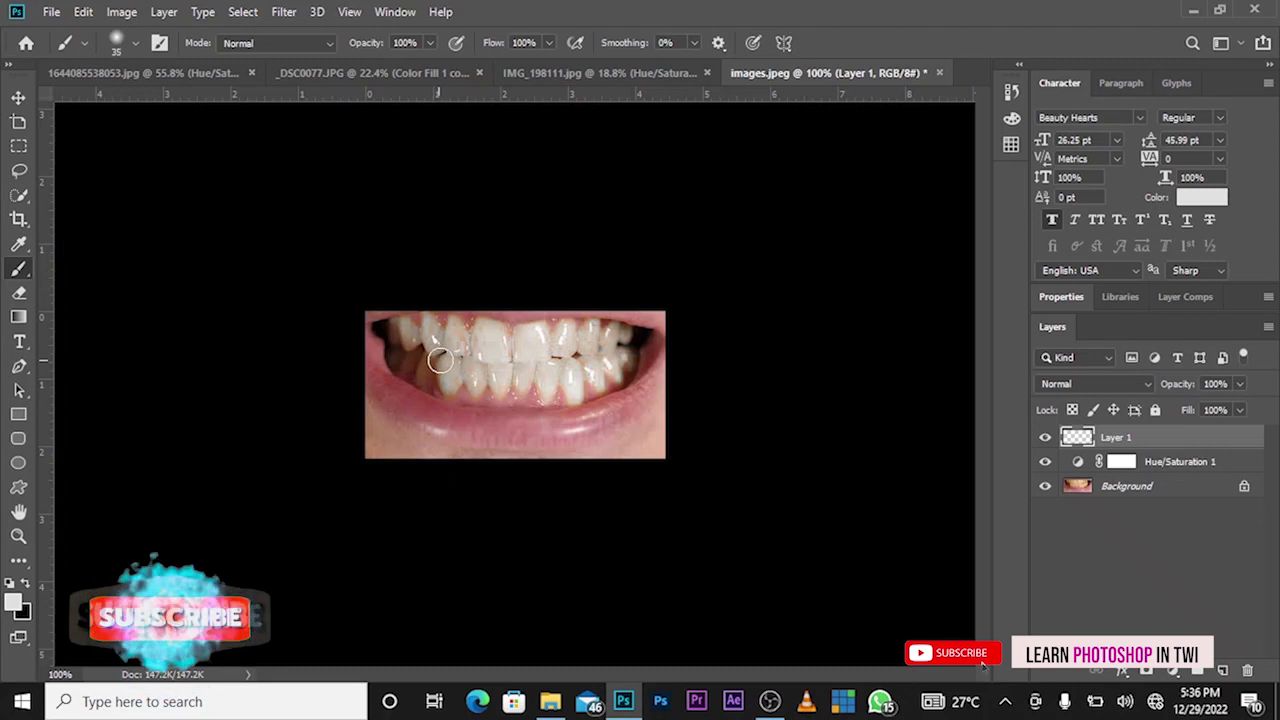
scroll(440, 305, up, 5)
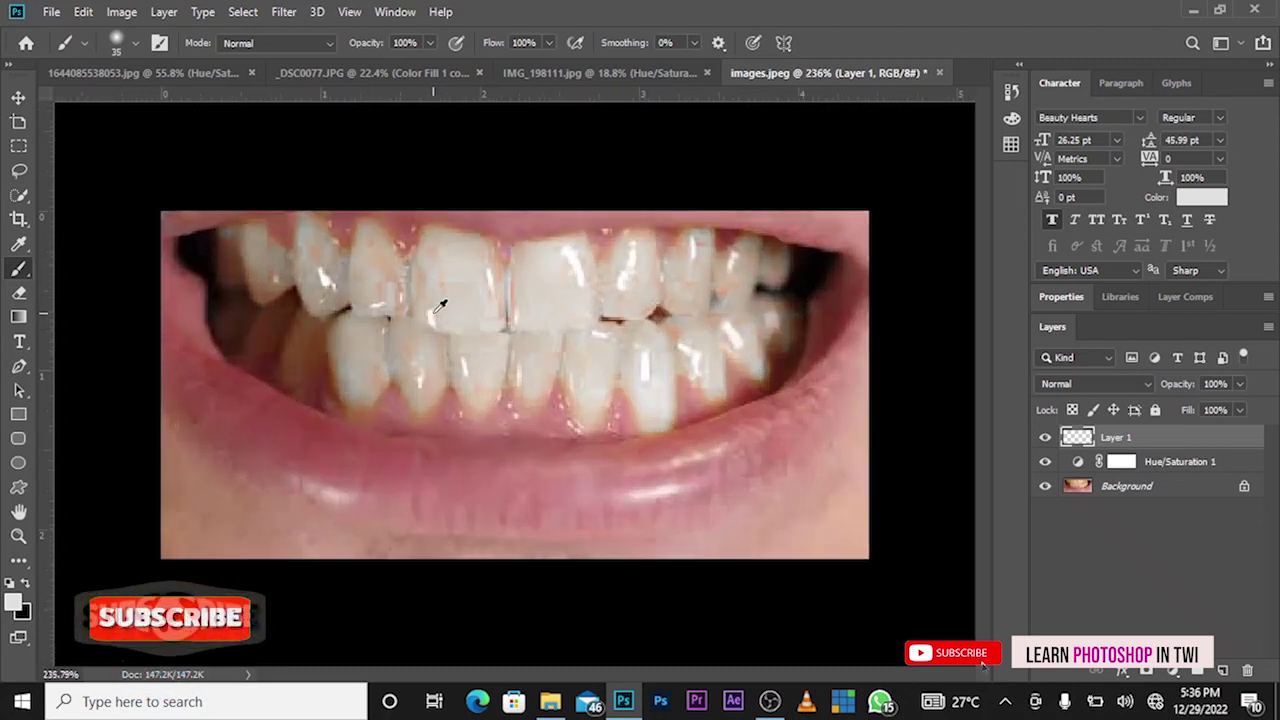
scroll(440, 305, up, 1)
key(bracketleft)
key(bracketleft)
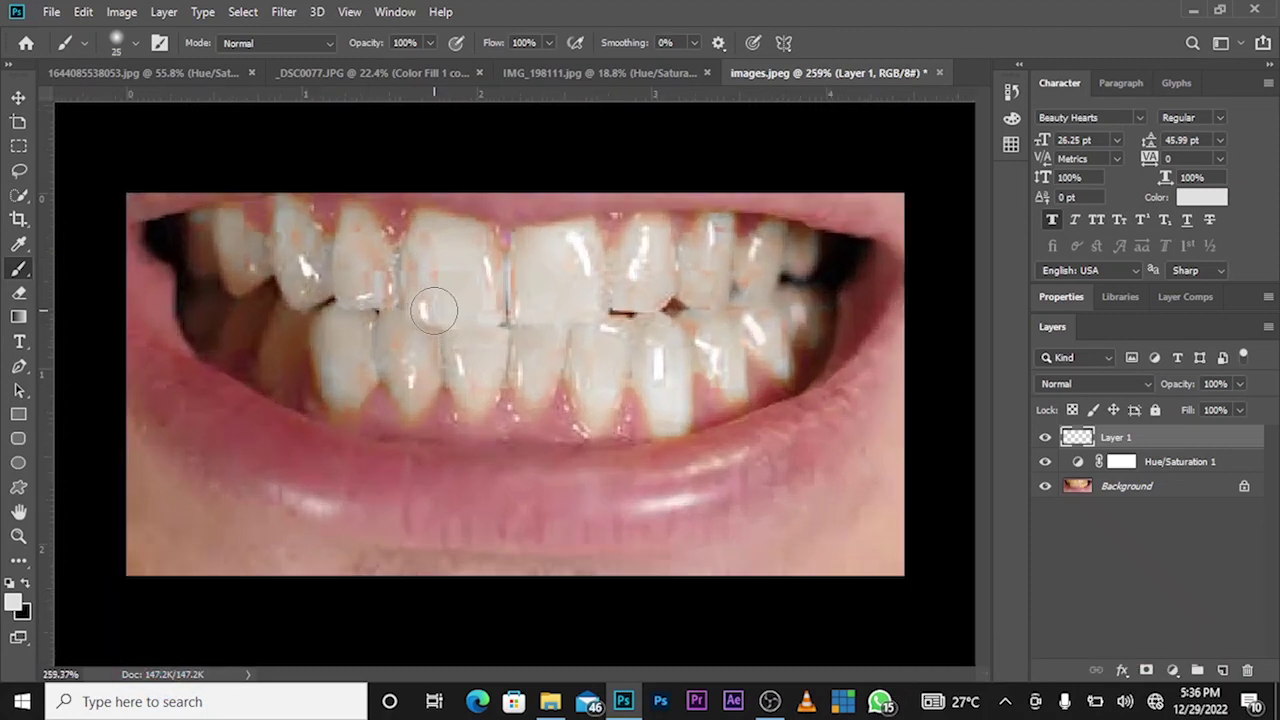
drag(287, 221, 296, 263)
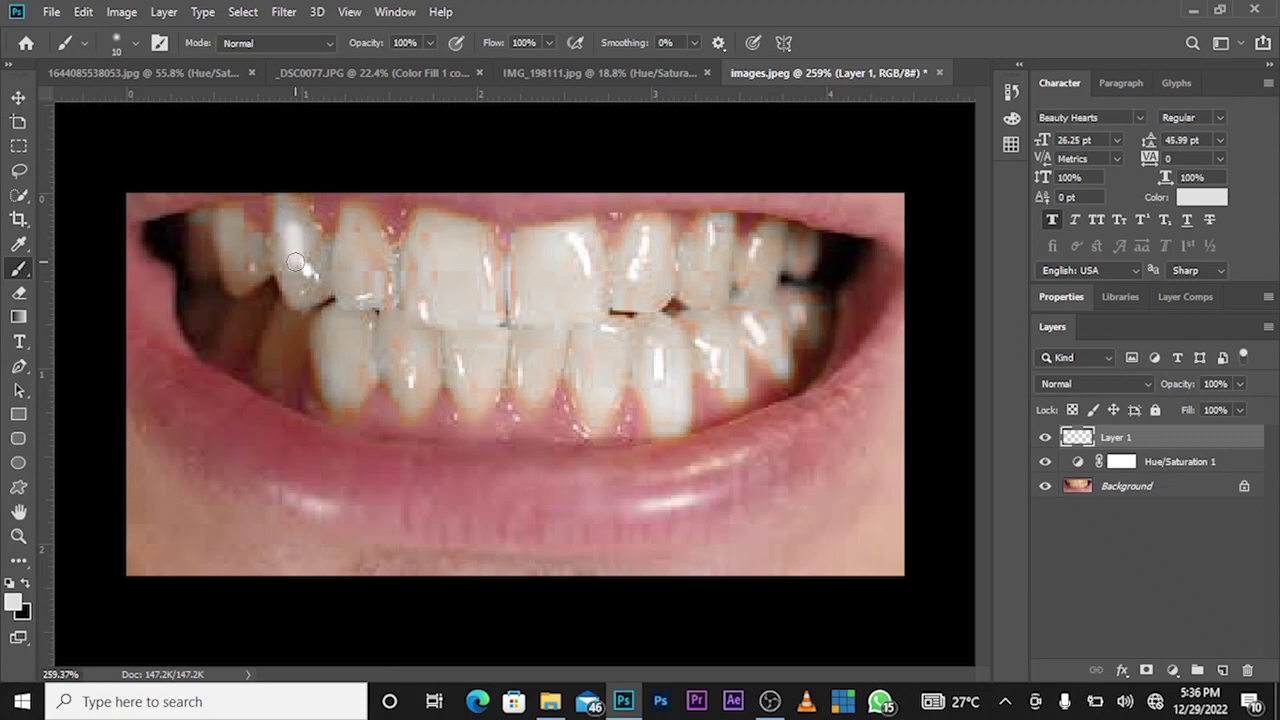
key(ctrl+z)
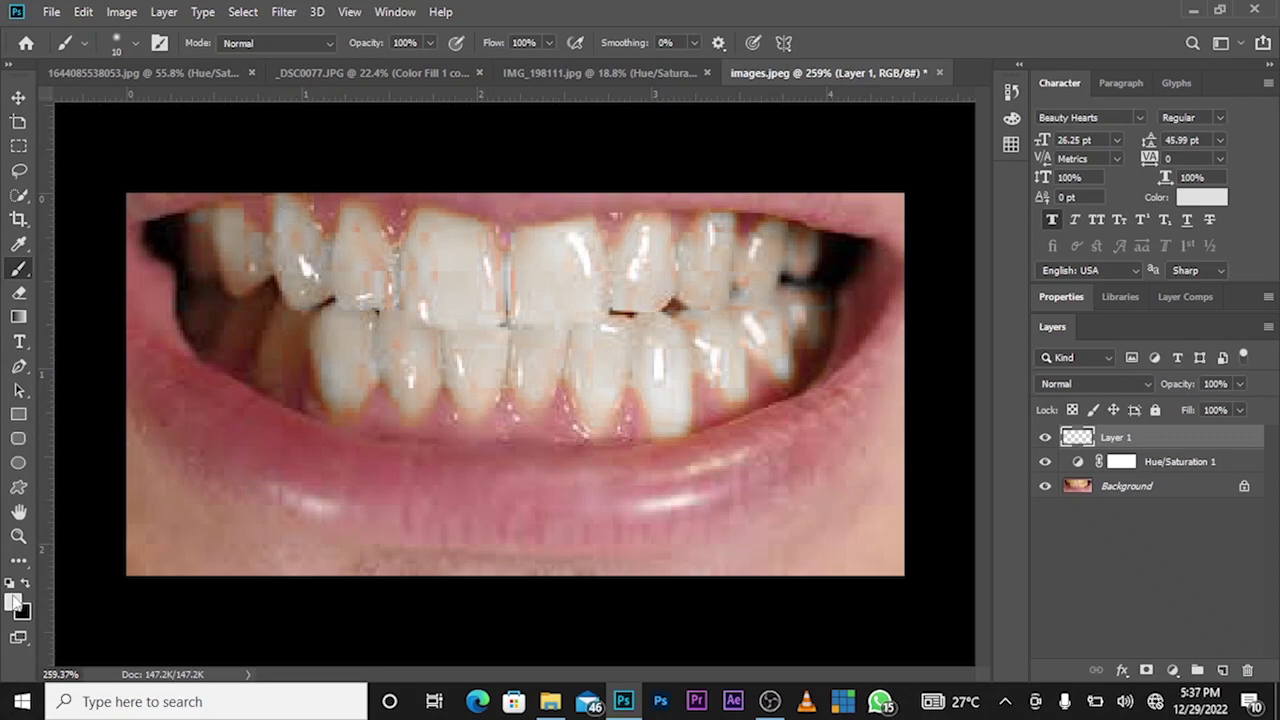
key(i)
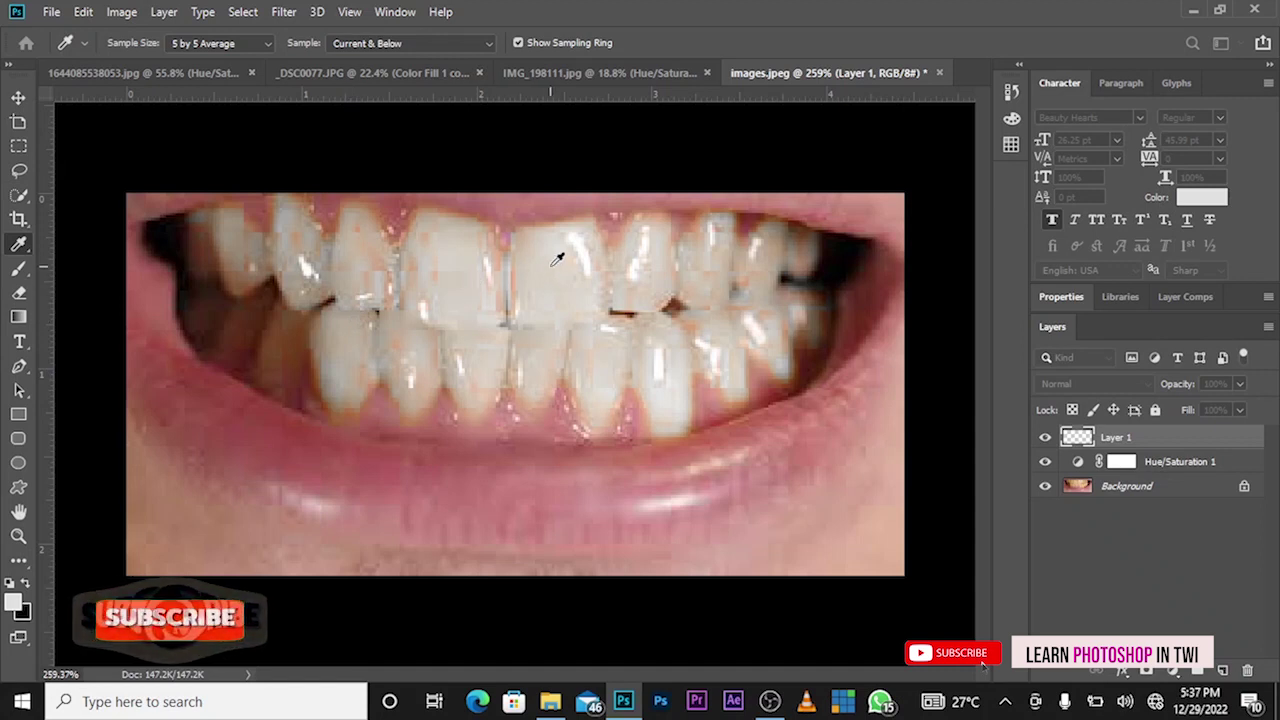
Paint the sampled light tooth colour over the upper front tooth with a size 20 brush
key(b)
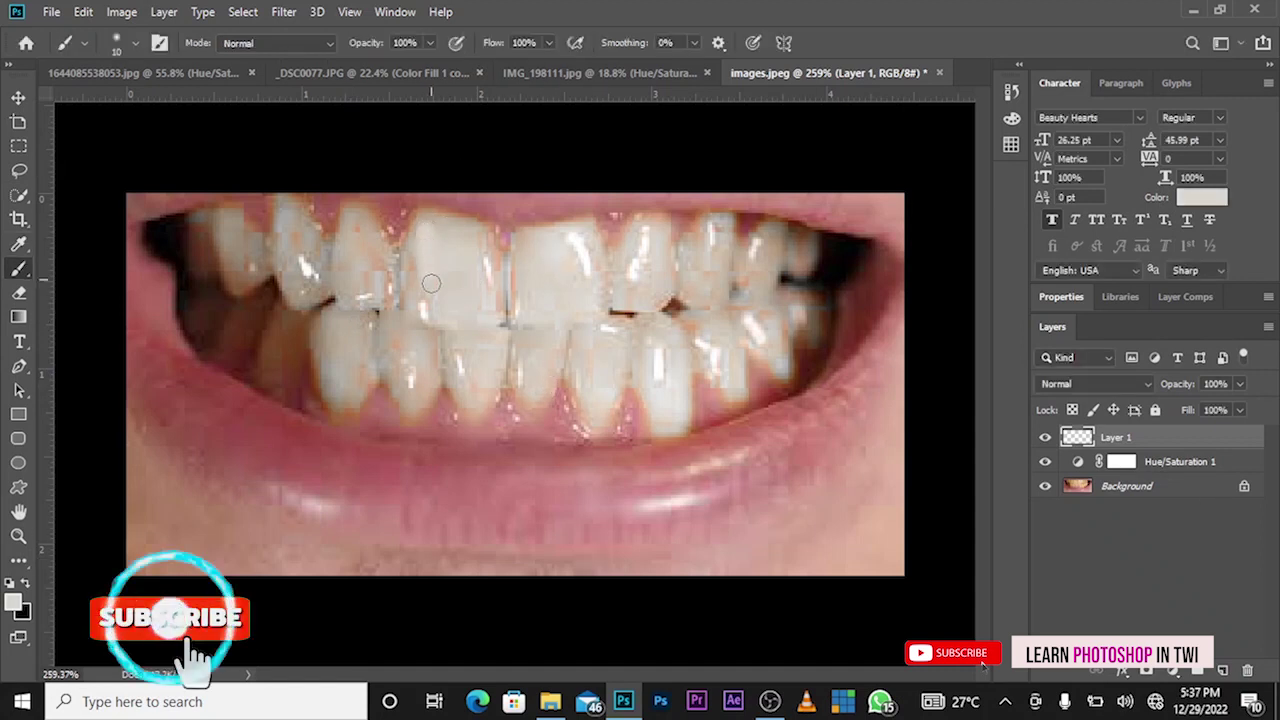
key(bracketright)
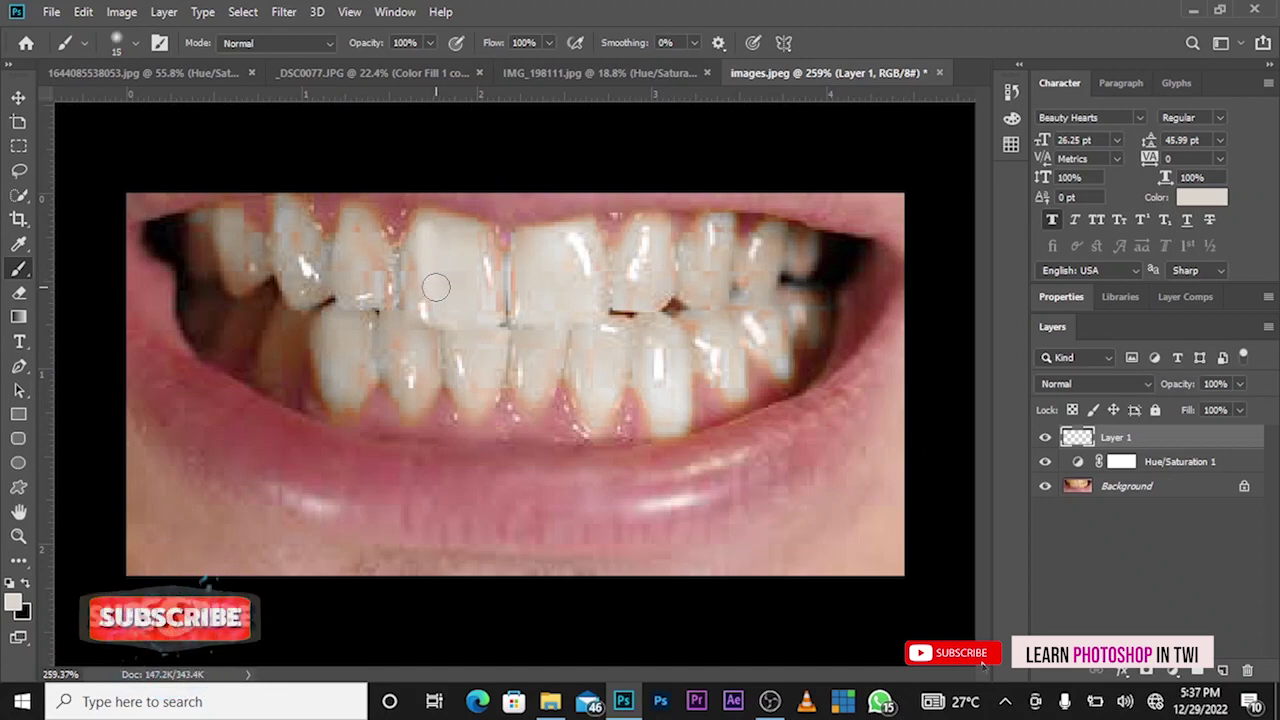
mouse_move(421, 288)
mouse_down()
mouse_move(434, 240)
mouse_move(463, 251)
mouse_move(471, 272)
mouse_up()
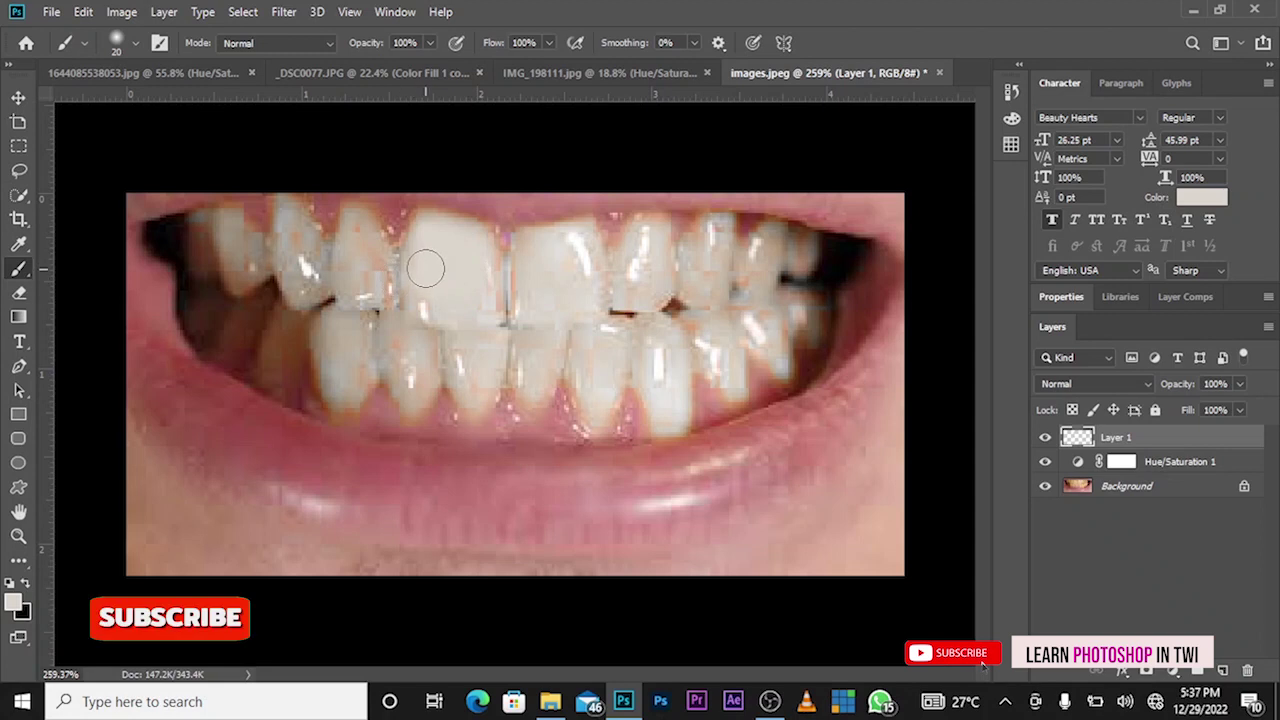
click(430, 43)
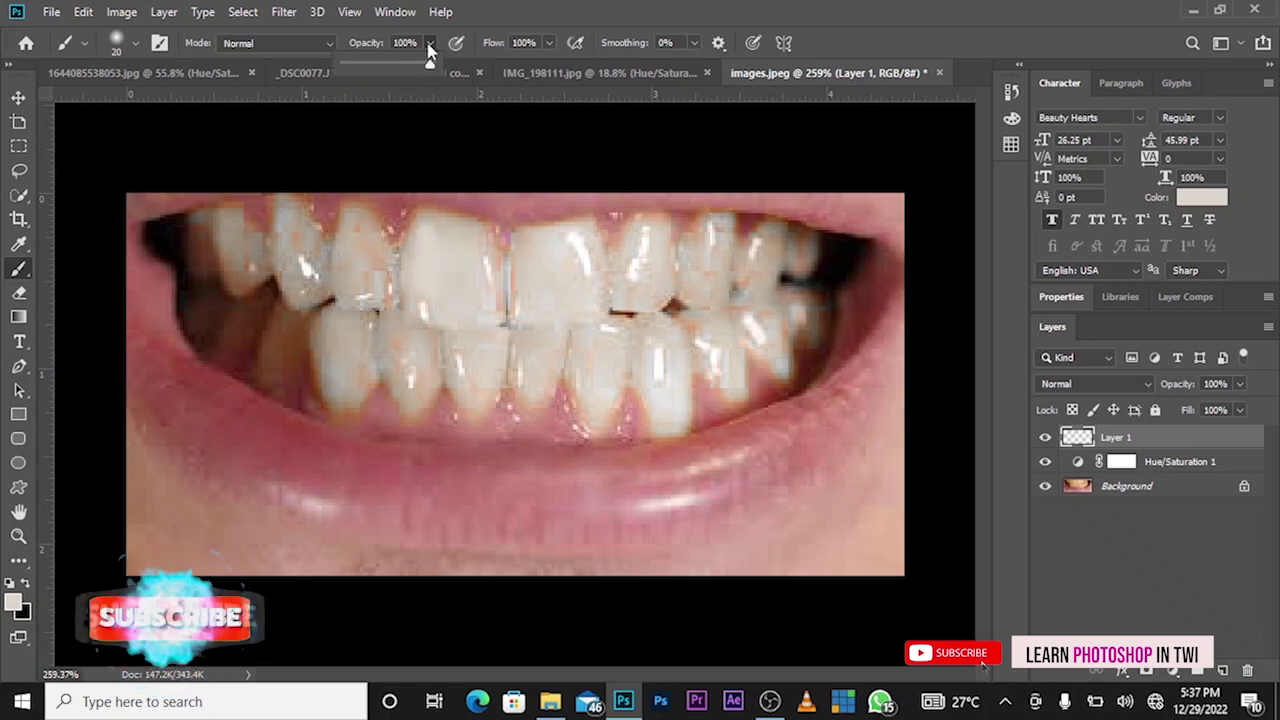
At 60% brush opacity, paint over the upper-left and front teeth and the gaps between them
click(397, 73)
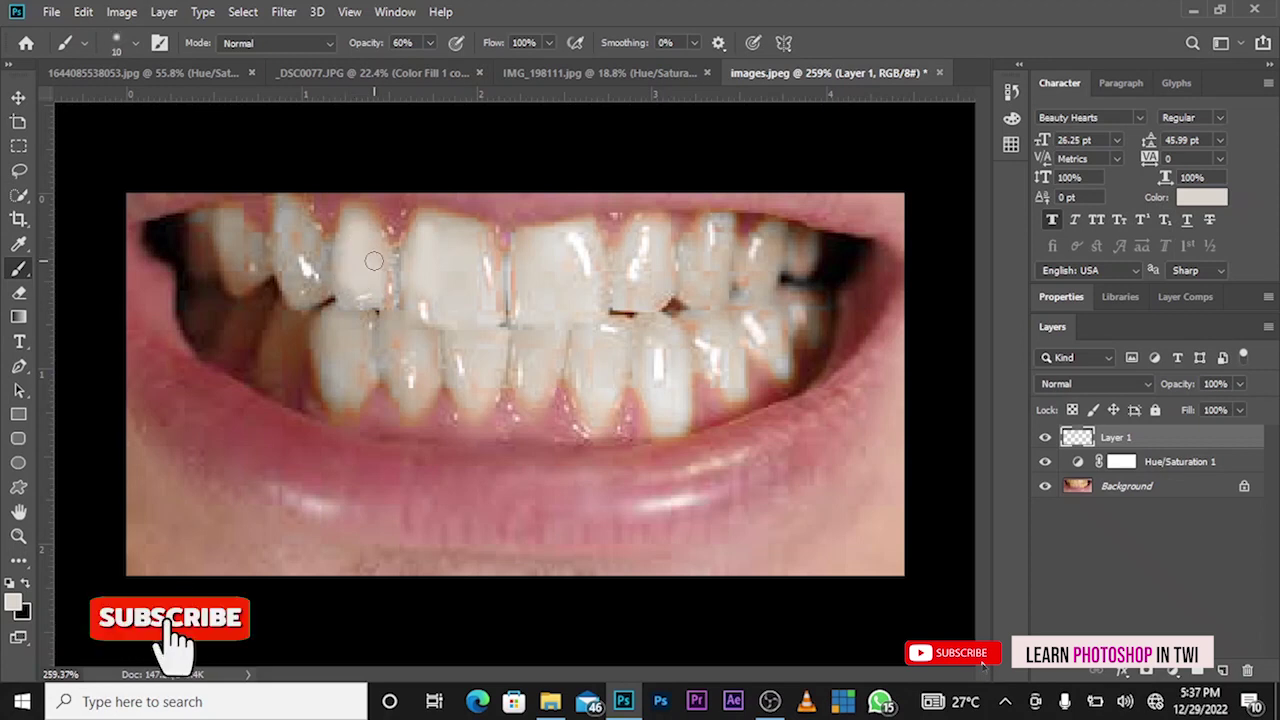
mouse_move(316, 235)
mouse_down()
mouse_move(312, 286)
mouse_move(255, 262)
mouse_move(240, 270)
mouse_up()
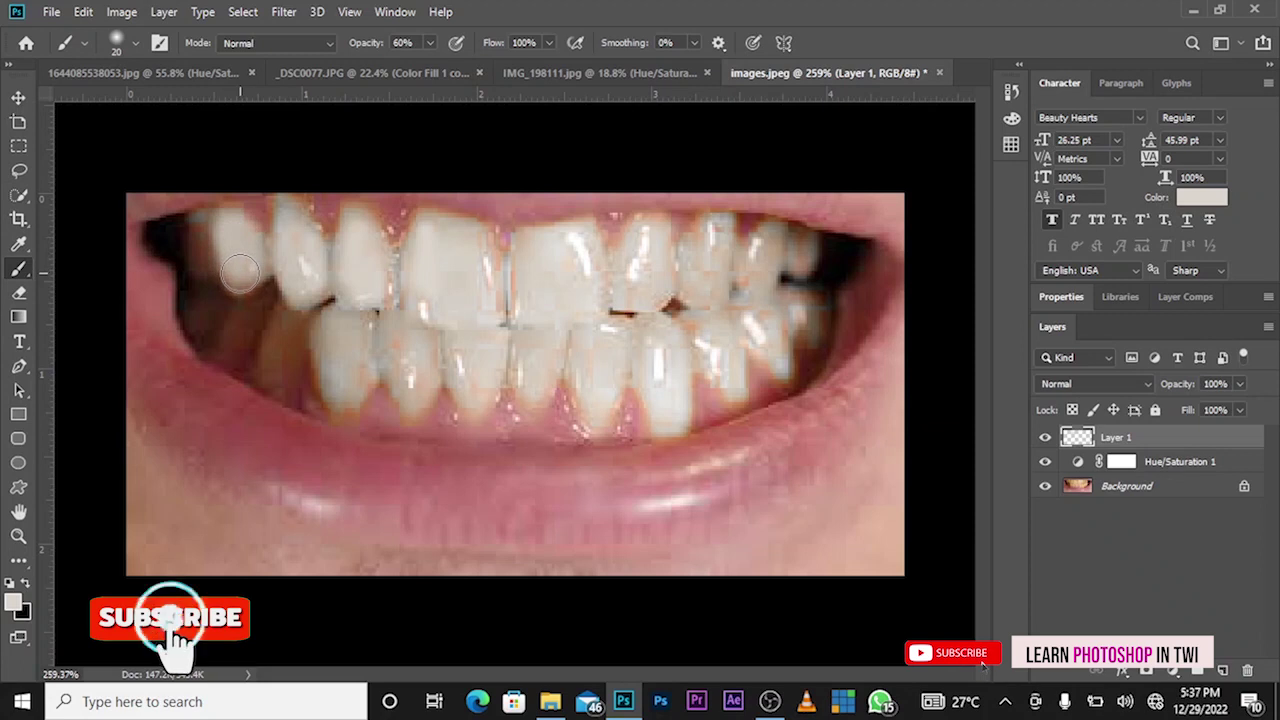
drag(447, 292, 473, 247)
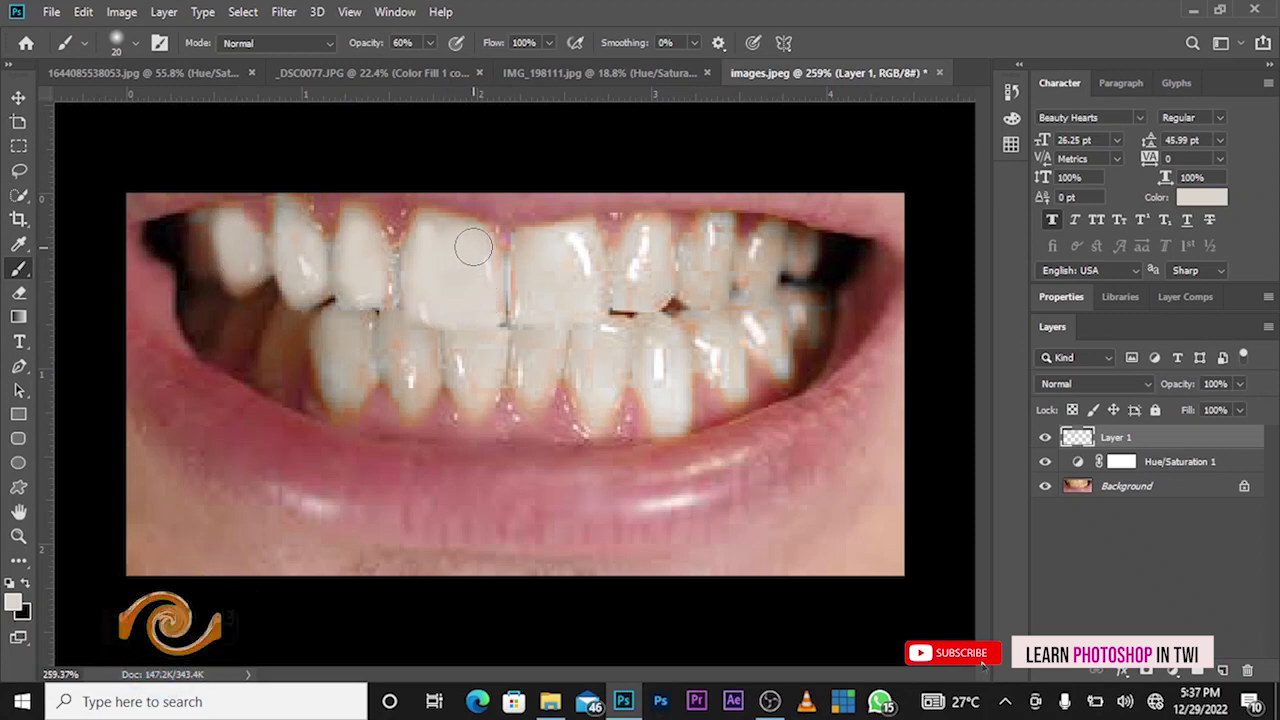
mouse_move(504, 308)
mouse_down()
mouse_move(522, 276)
mouse_move(504, 263)
mouse_up()
drag(412, 311, 382, 287)
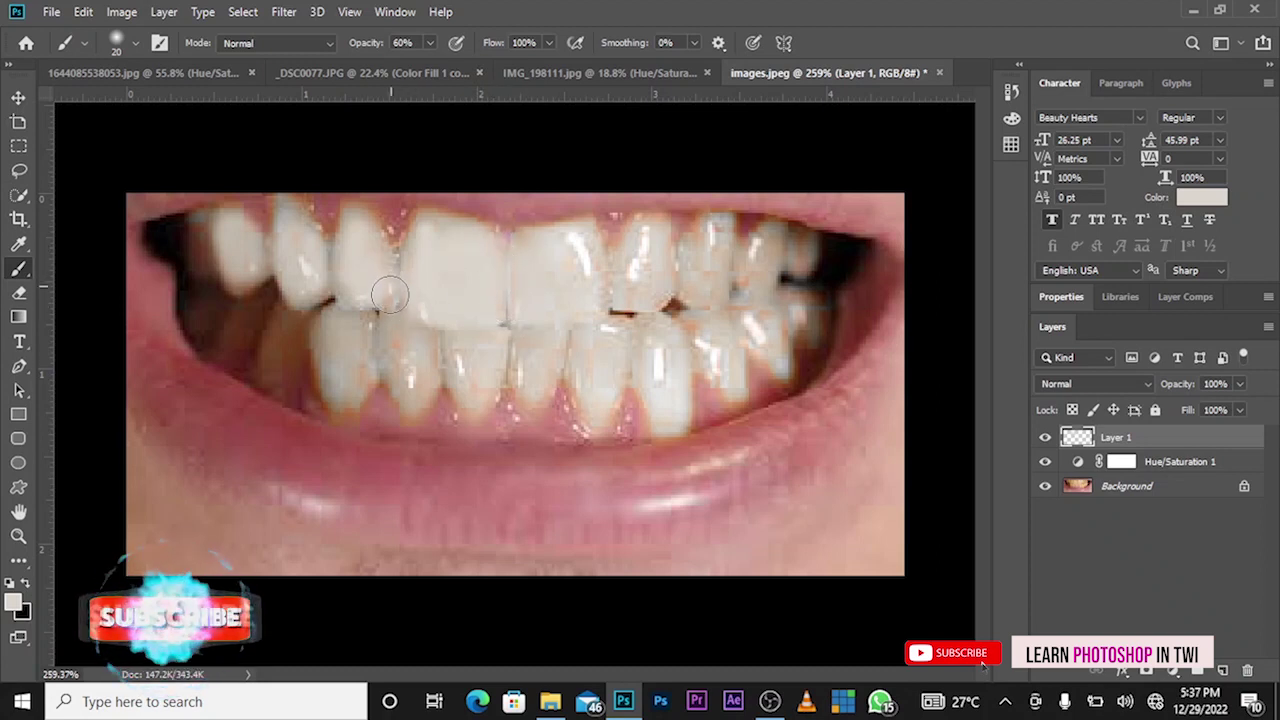
With a smaller brush, whiten the upper right teeth including the small end tooth
key(bracketleft)
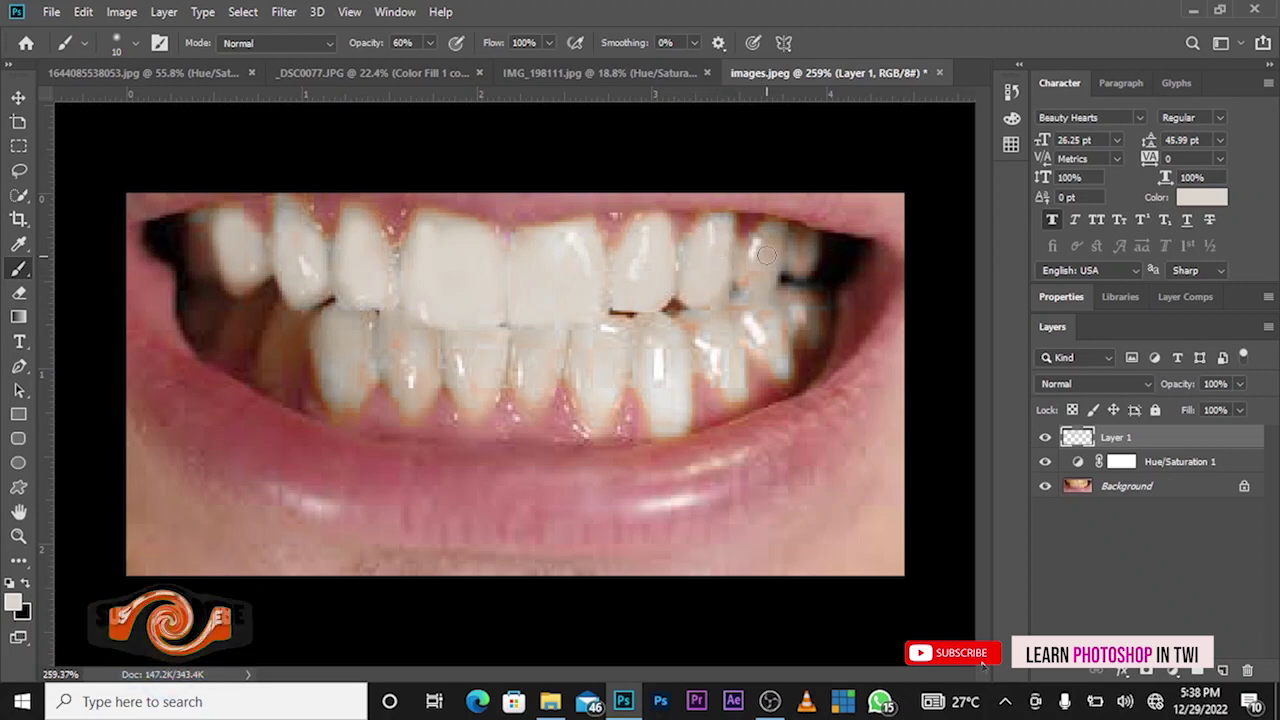
drag(766, 256, 762, 275)
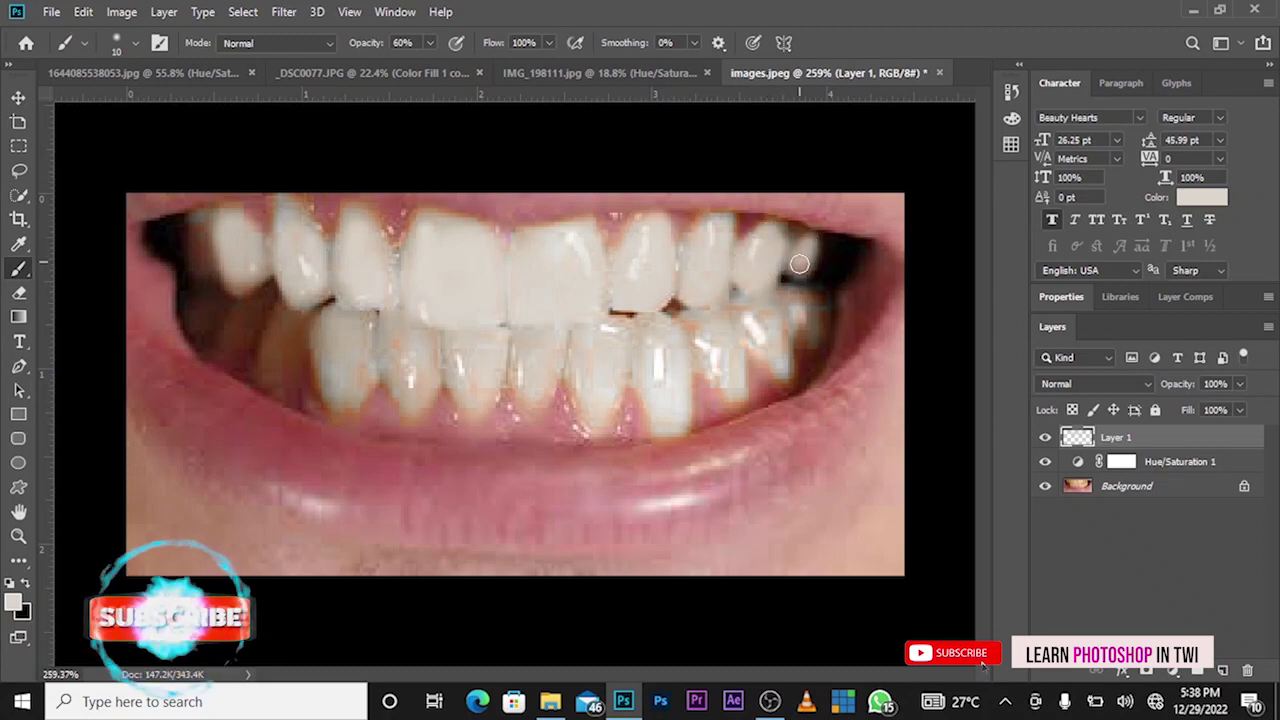
drag(808, 245, 802, 262)
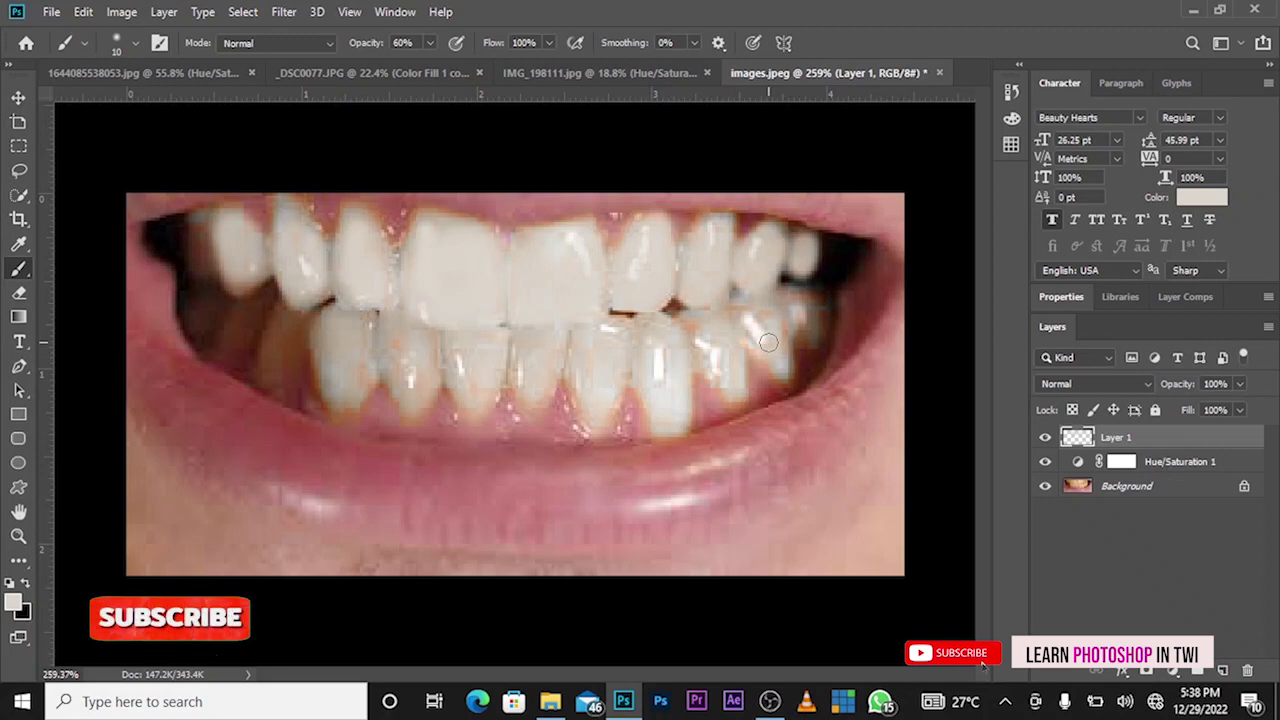
key(bracketright)
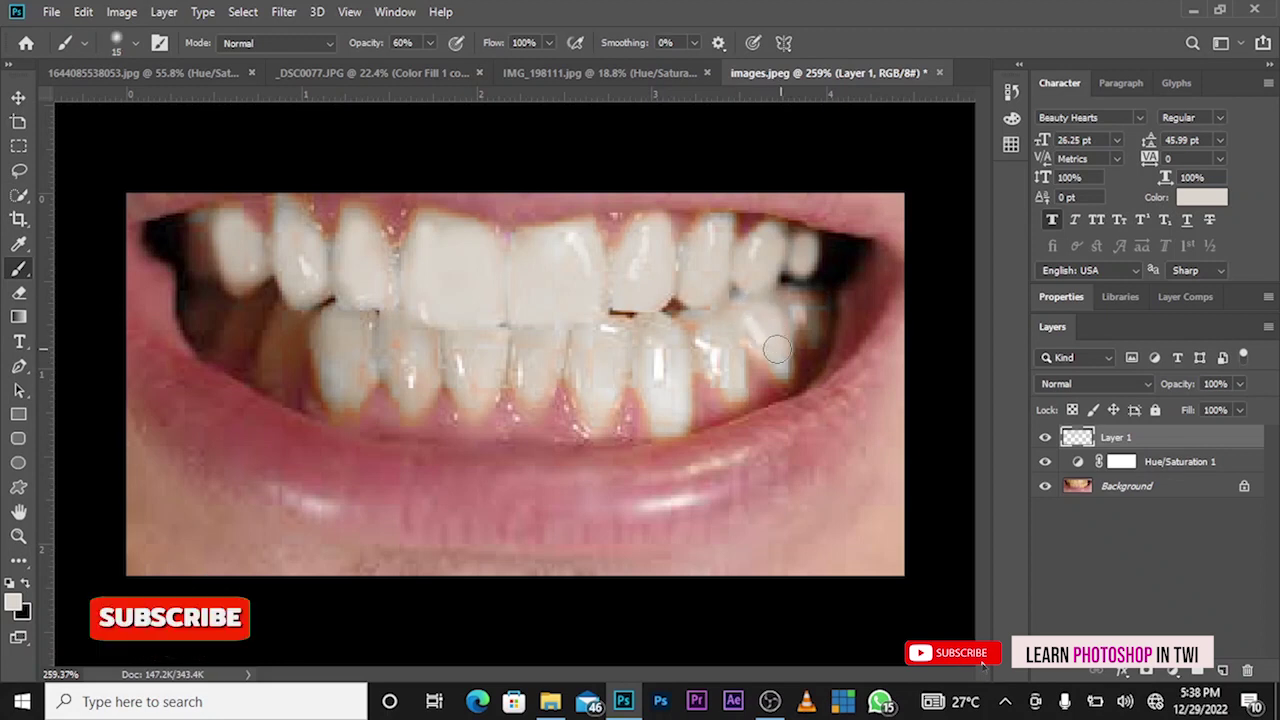
Brush white across the lower-right and lower-left teeth and the dark far-left teeth of both rows
drag(797, 302, 807, 346)
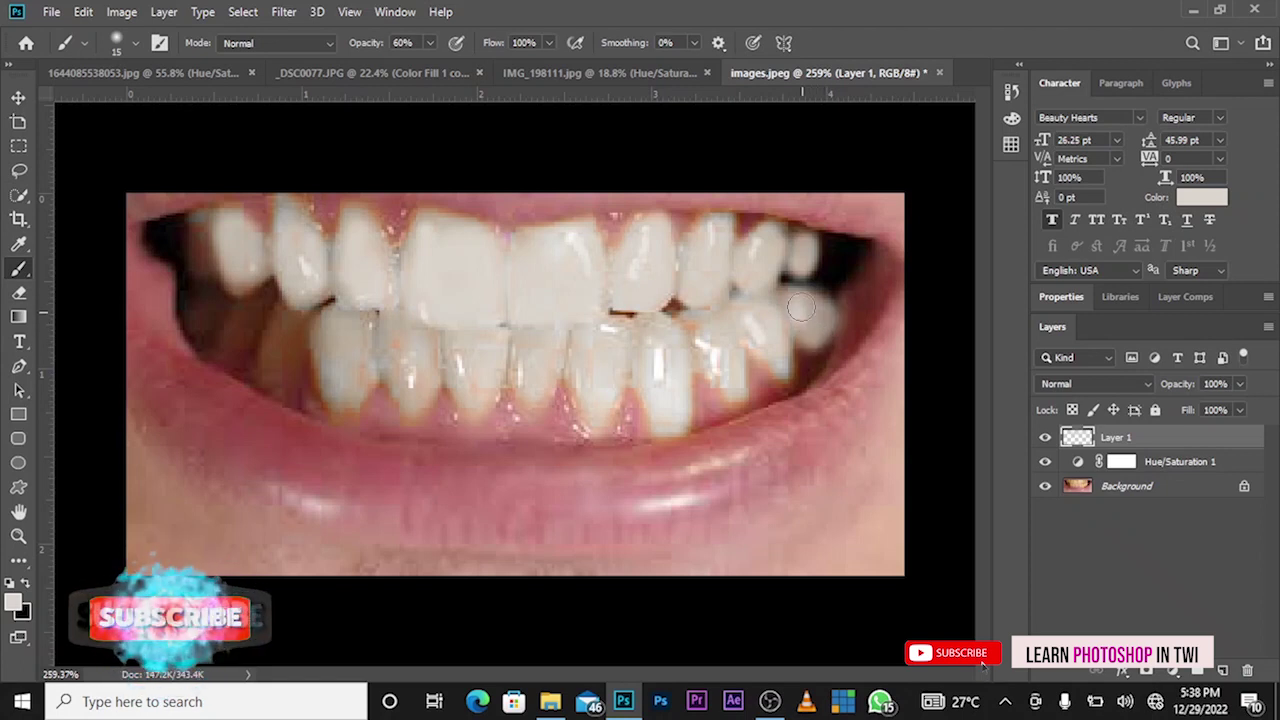
mouse_move(722, 348)
mouse_down()
mouse_move(700, 330)
mouse_move(701, 364)
mouse_up()
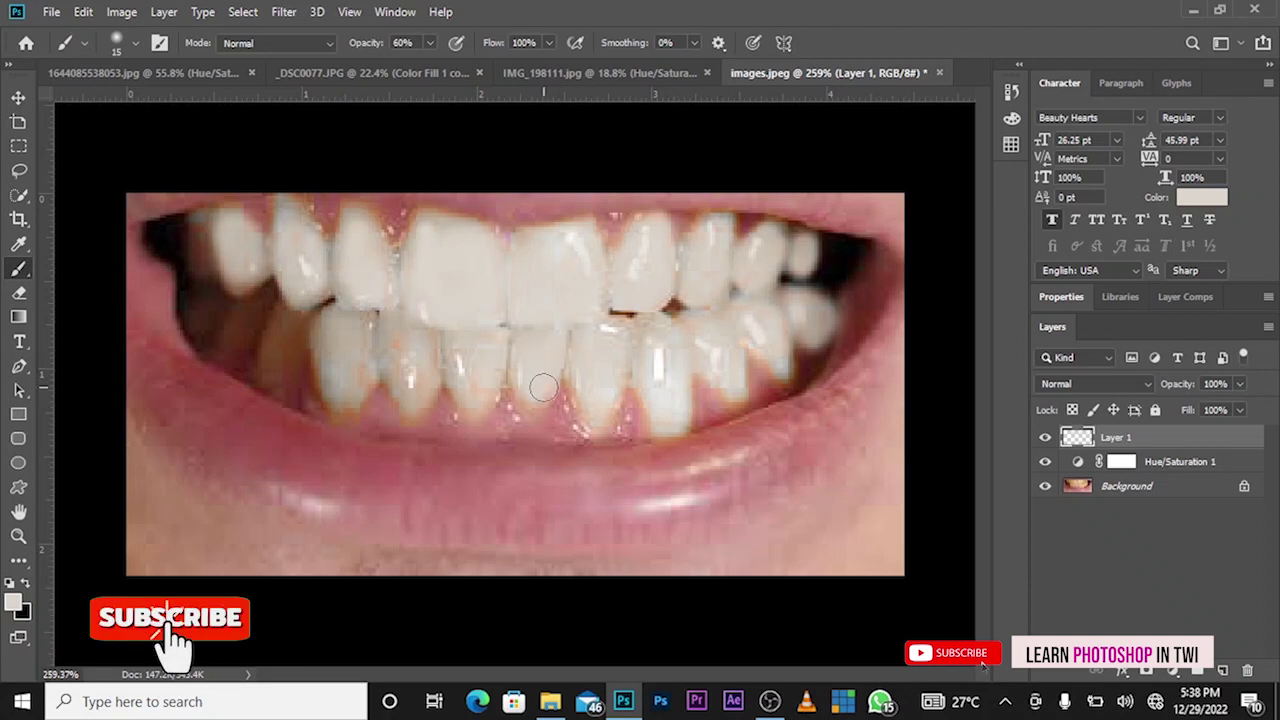
drag(682, 330, 766, 323)
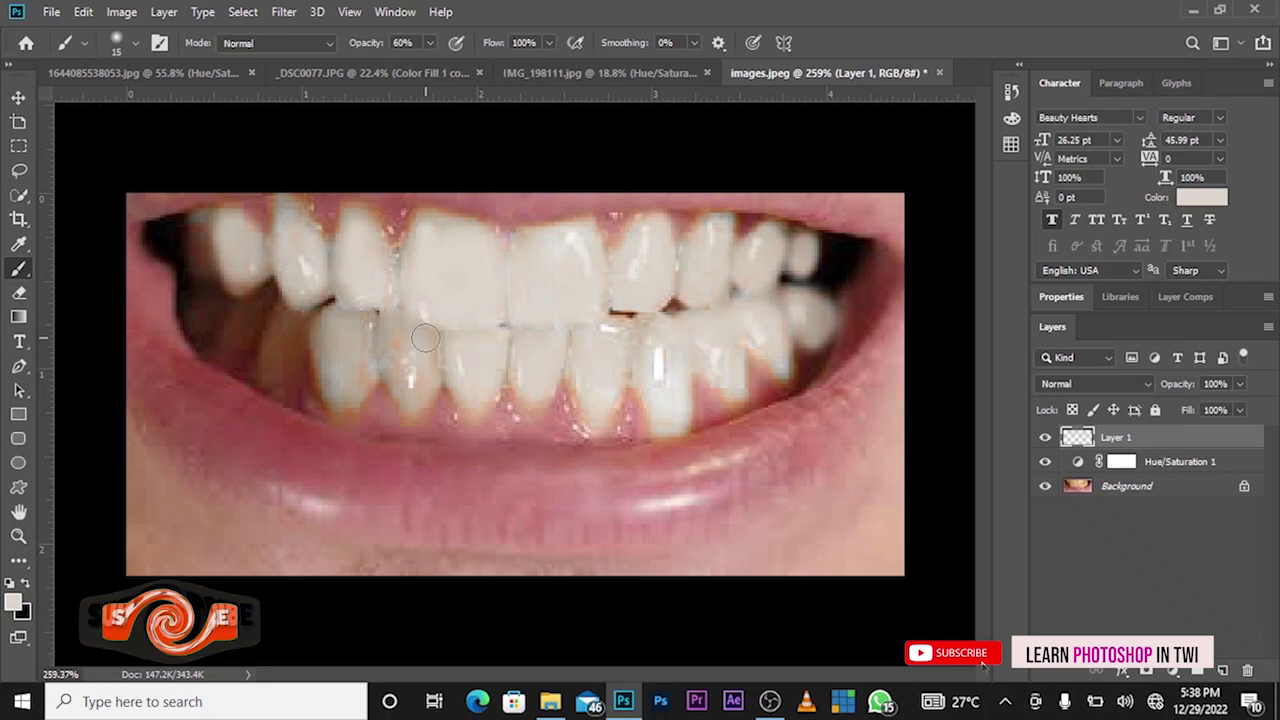
mouse_move(394, 356)
mouse_down()
mouse_move(323, 329)
mouse_move(322, 380)
mouse_up()
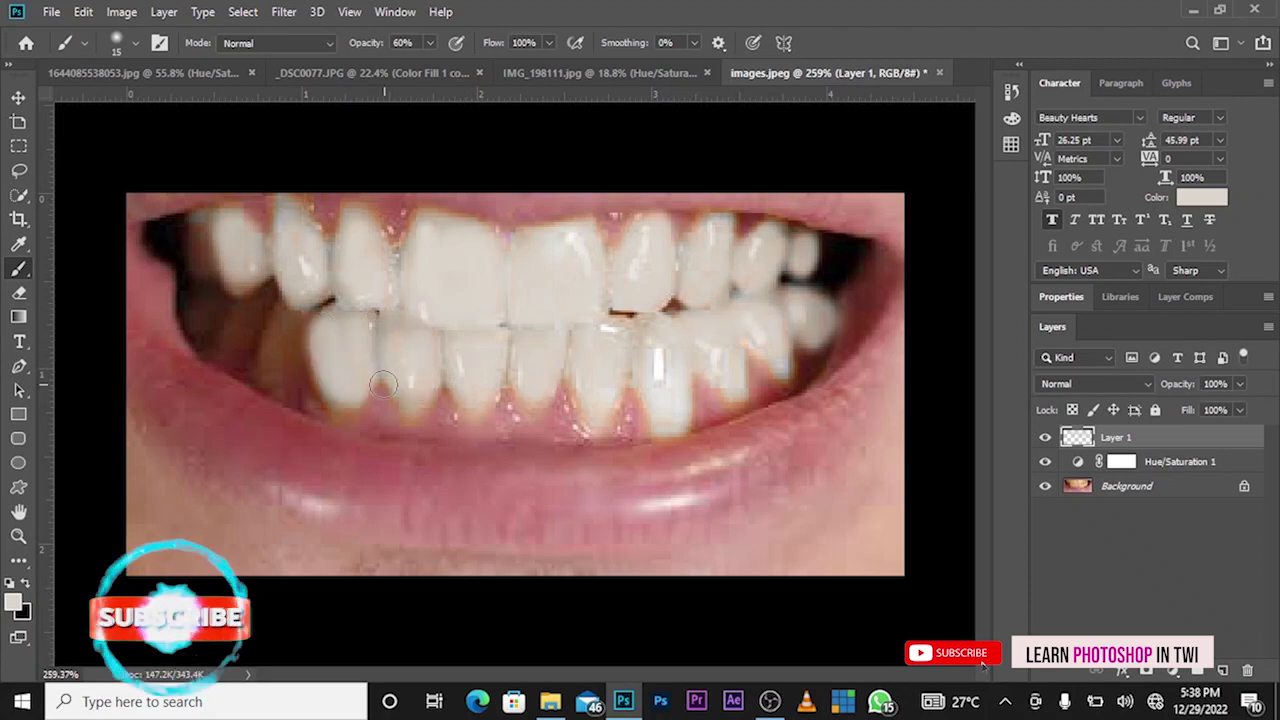
mouse_move(283, 323)
mouse_down()
mouse_move(283, 390)
mouse_move(290, 313)
mouse_up()
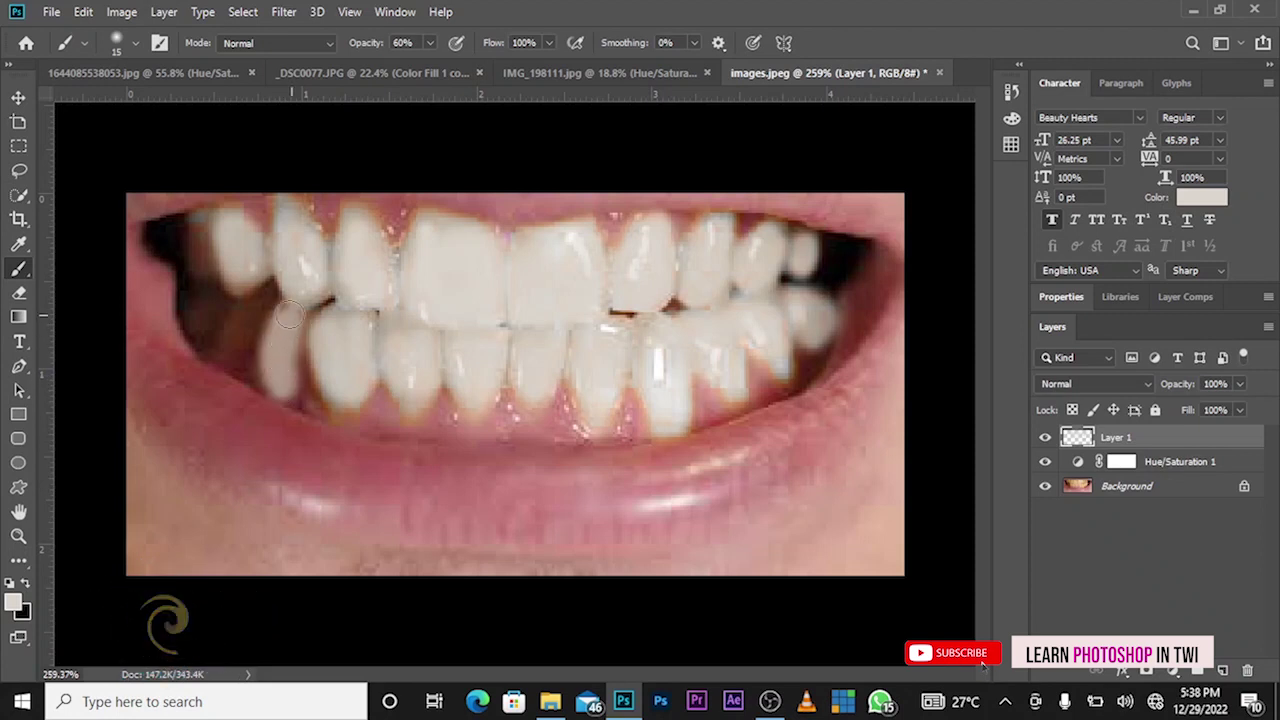
mouse_move(260, 364)
mouse_down()
mouse_move(246, 311)
mouse_move(234, 360)
mouse_move(247, 314)
mouse_up()
mouse_move(189, 223)
mouse_down()
mouse_move(208, 292)
mouse_move(191, 309)
mouse_move(199, 336)
mouse_move(201, 292)
mouse_move(200, 340)
mouse_move(255, 362)
mouse_up()
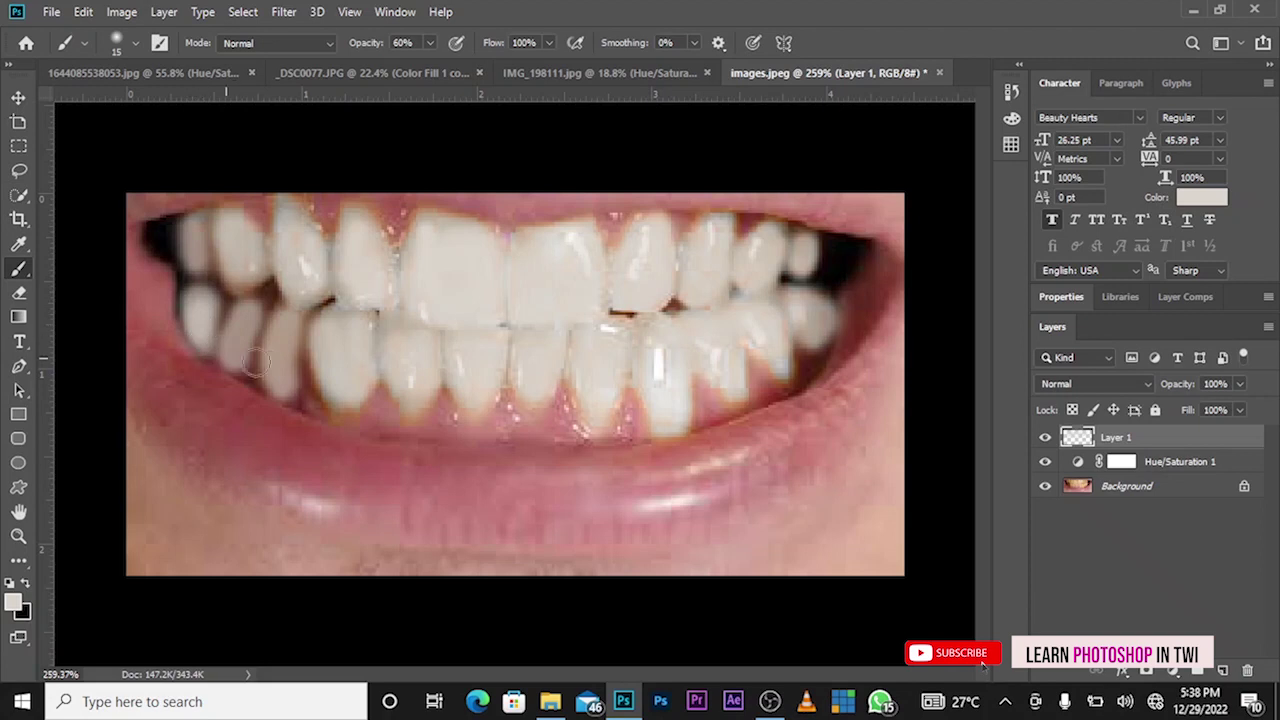
Reopen Hue/Saturation 1 and check the Yellows range at Saturation -100, Lightness +100
scroll(420, 392, down, 3)
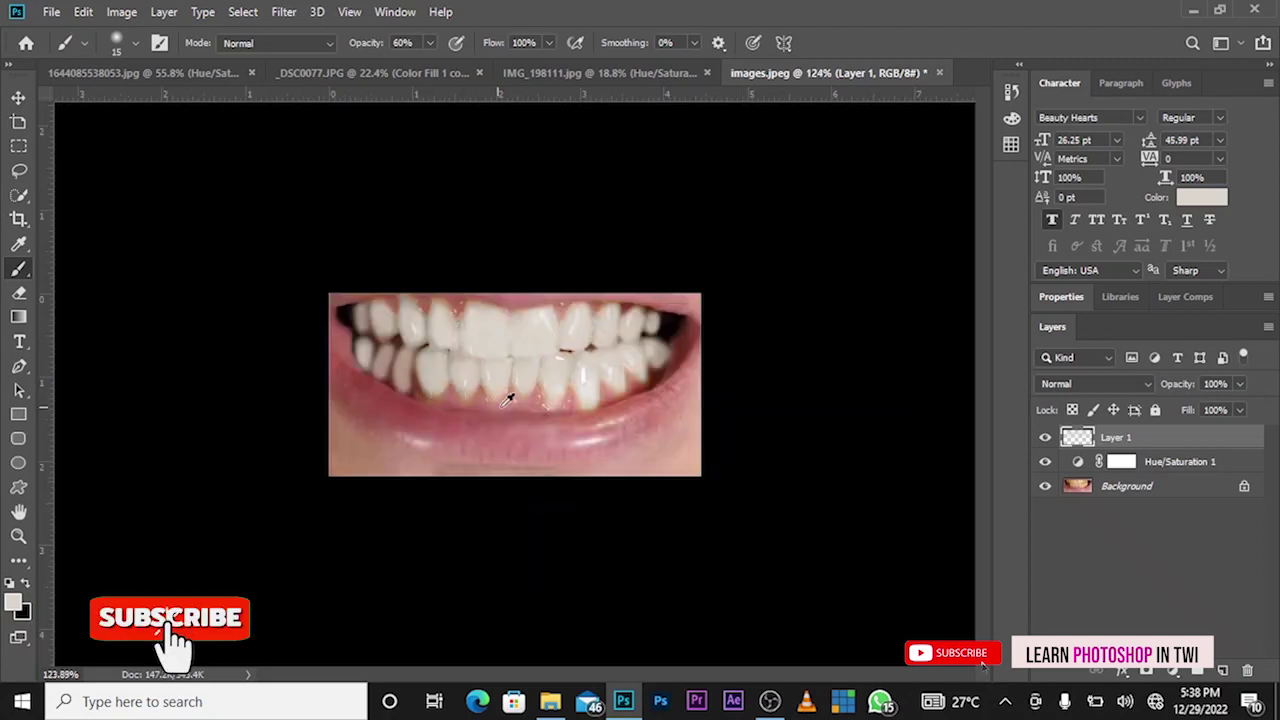
scroll(520, 399, up, 2)
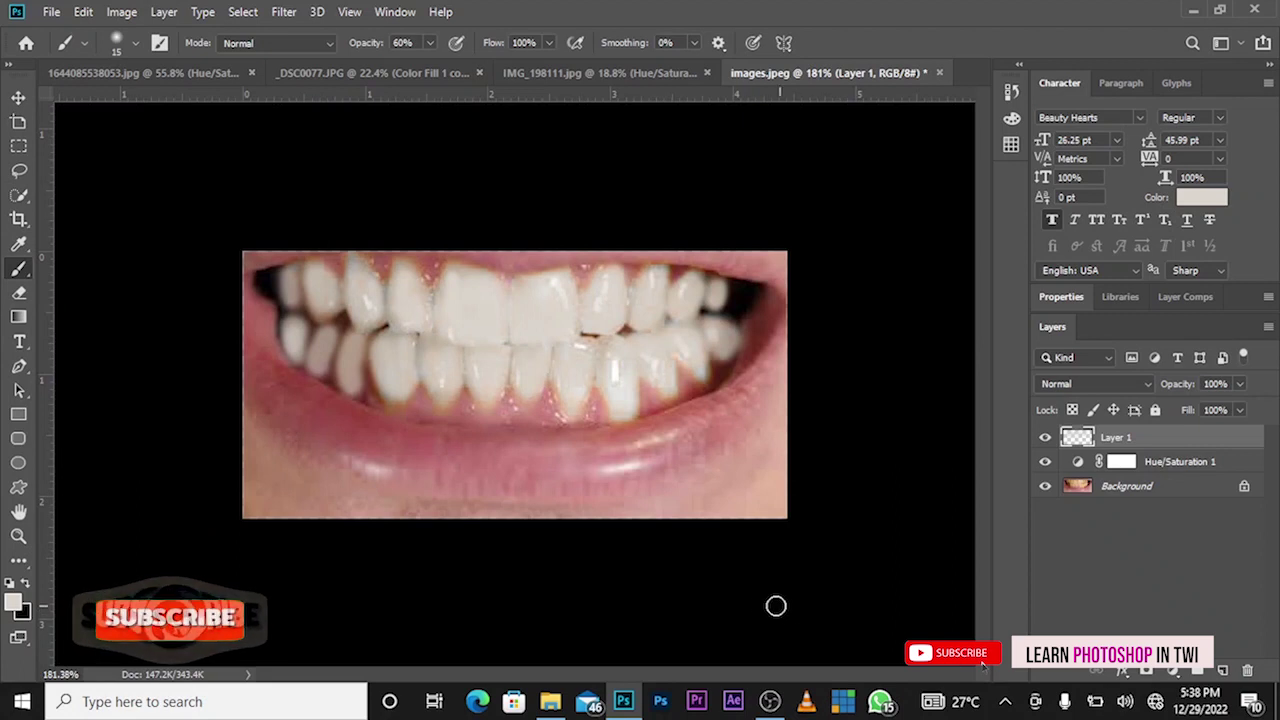
double_click(1081, 466)
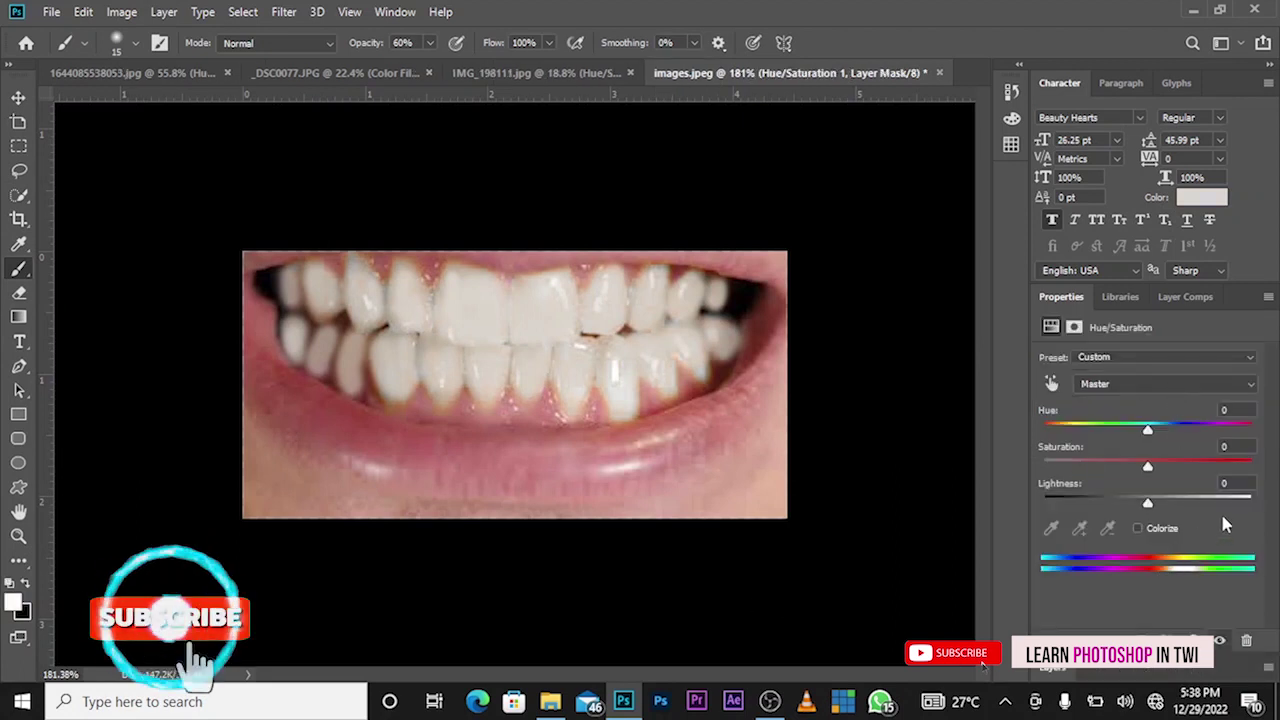
click(1056, 668)
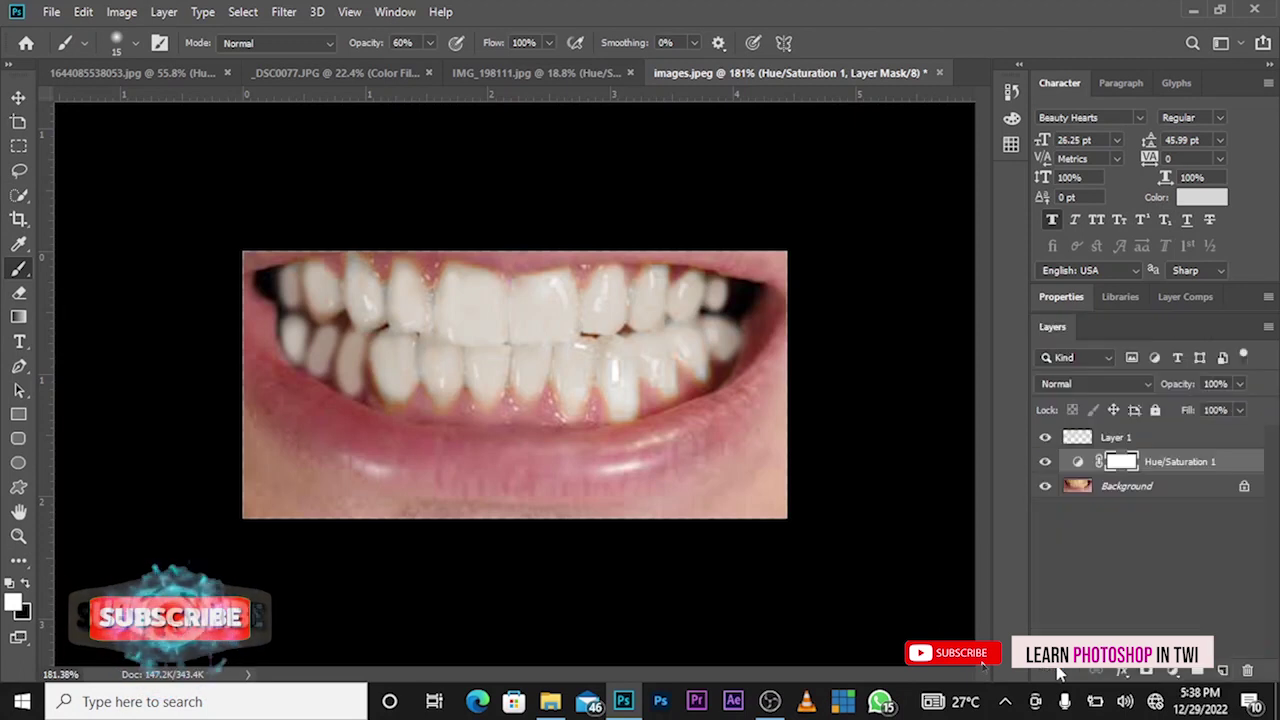
click(1081, 464)
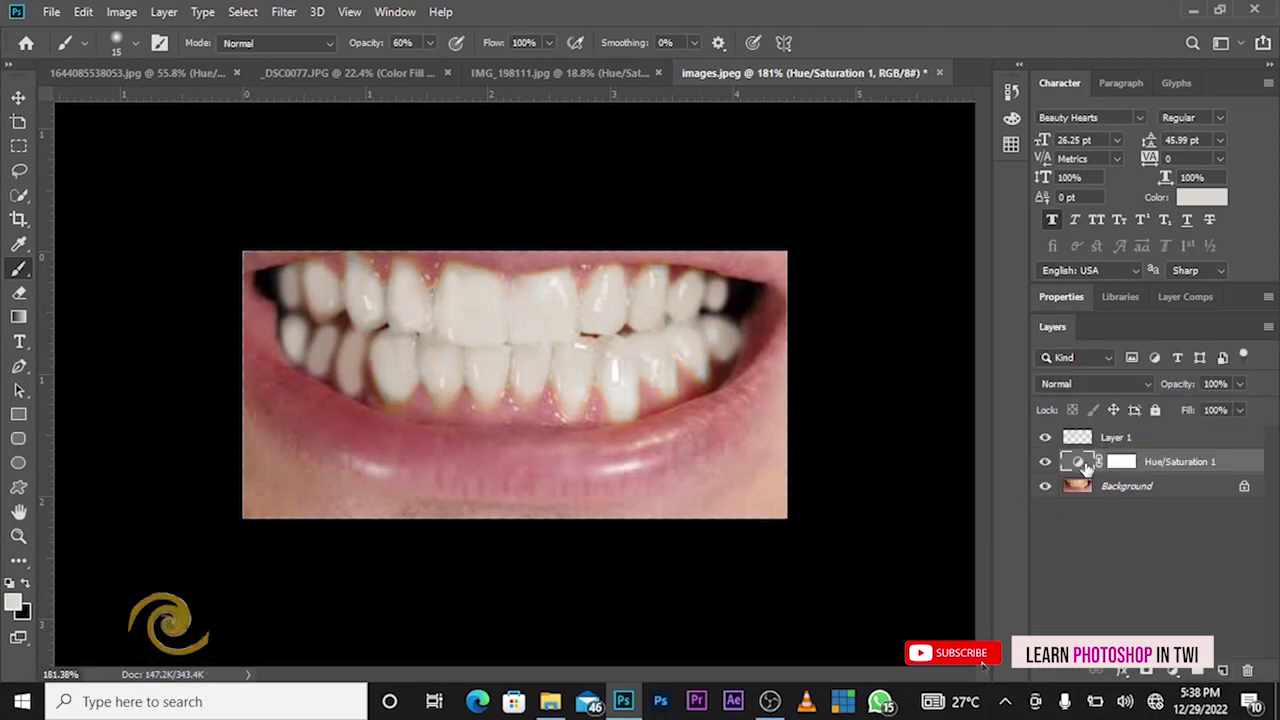
double_click(1087, 466)
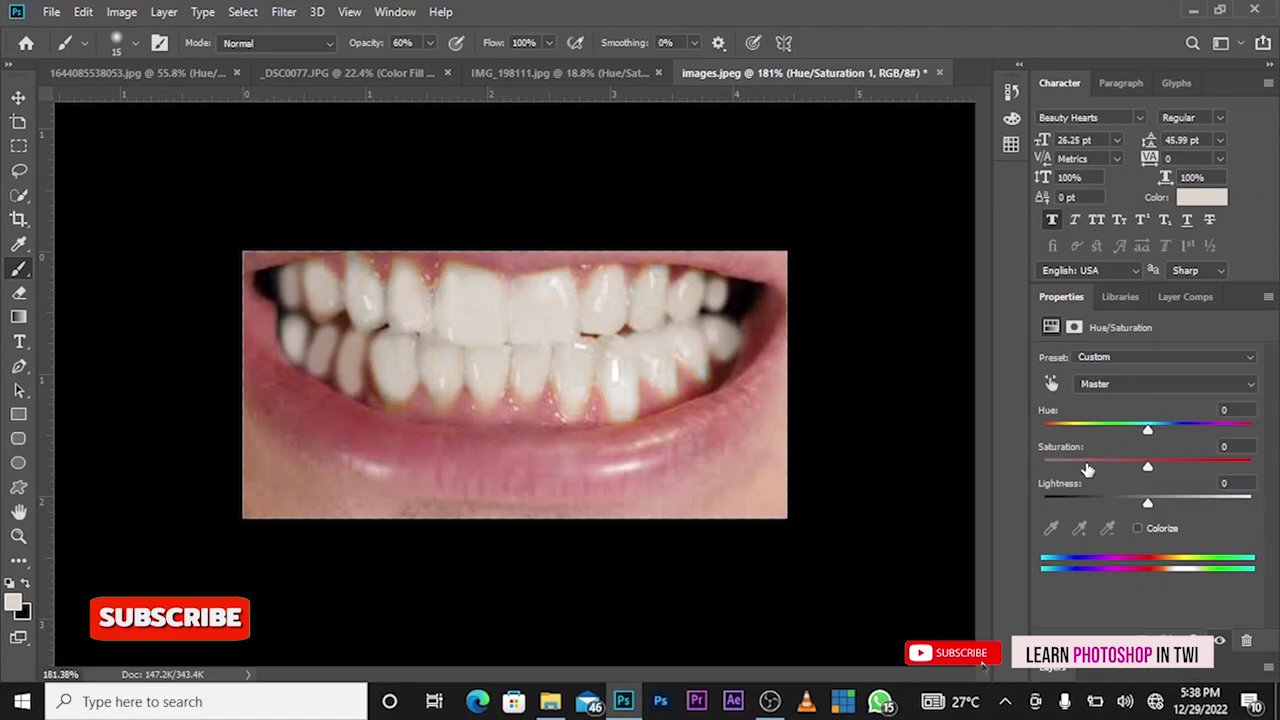
click(1137, 383)
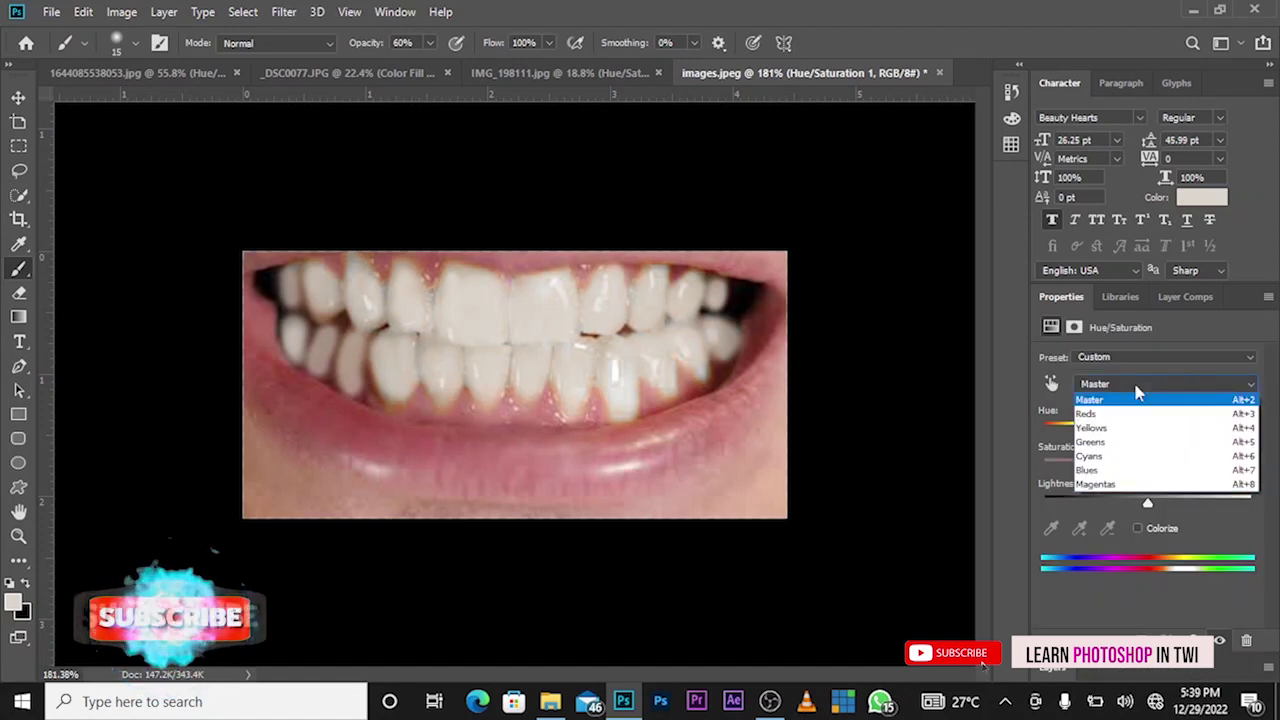
click(1092, 428)
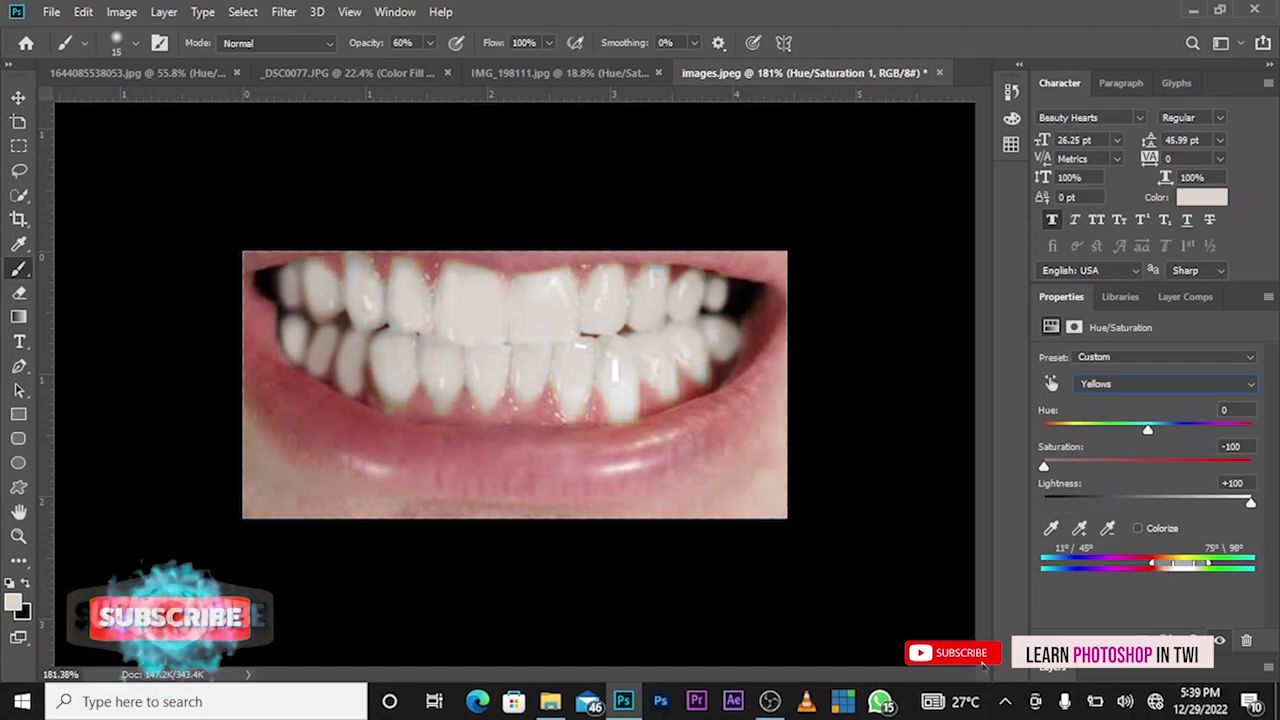
Select Layer 1 and lower its opacity to 70%
click(1054, 668)
click(1090, 440)
click(1241, 385)
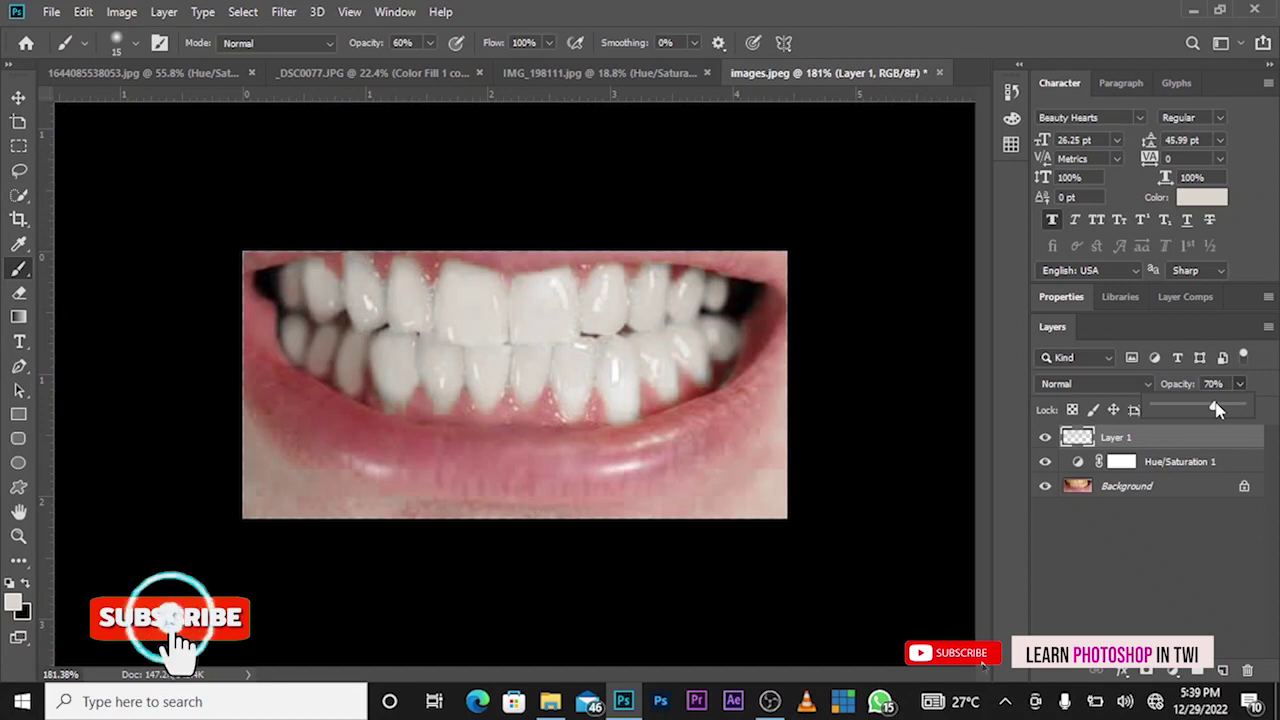
Reduce Layer 1's opacity further to 65% and deselect the layer
drag(1216, 408, 1211, 414)
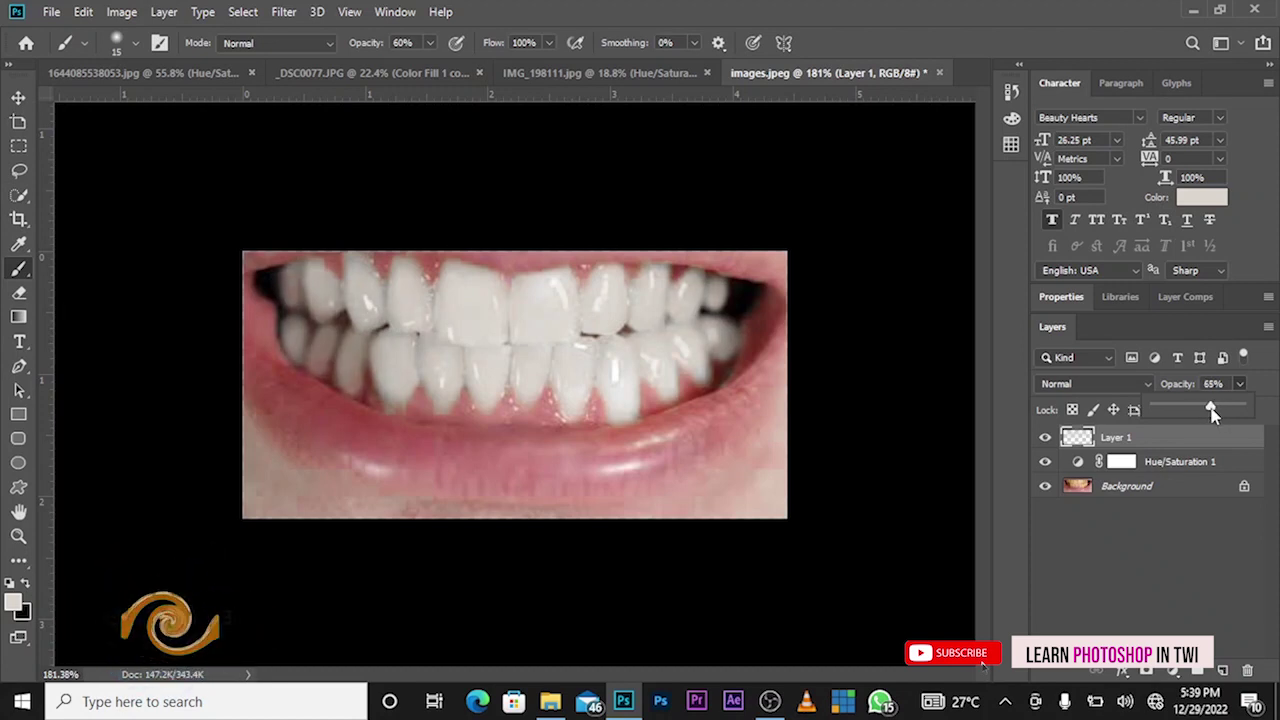
alt+scroll(817, 519, down, 3)
click(1065, 559)
click(1065, 559)
scroll(533, 415, down, 1)
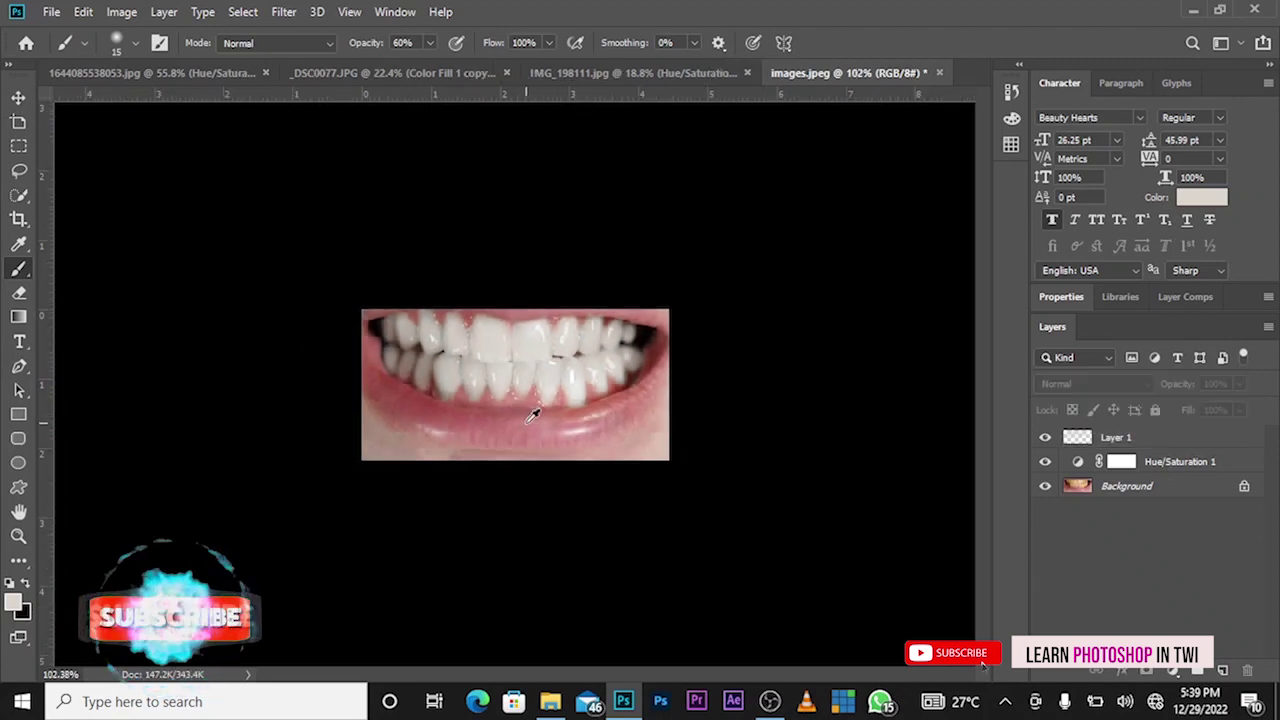
scroll(533, 415, up, 1)
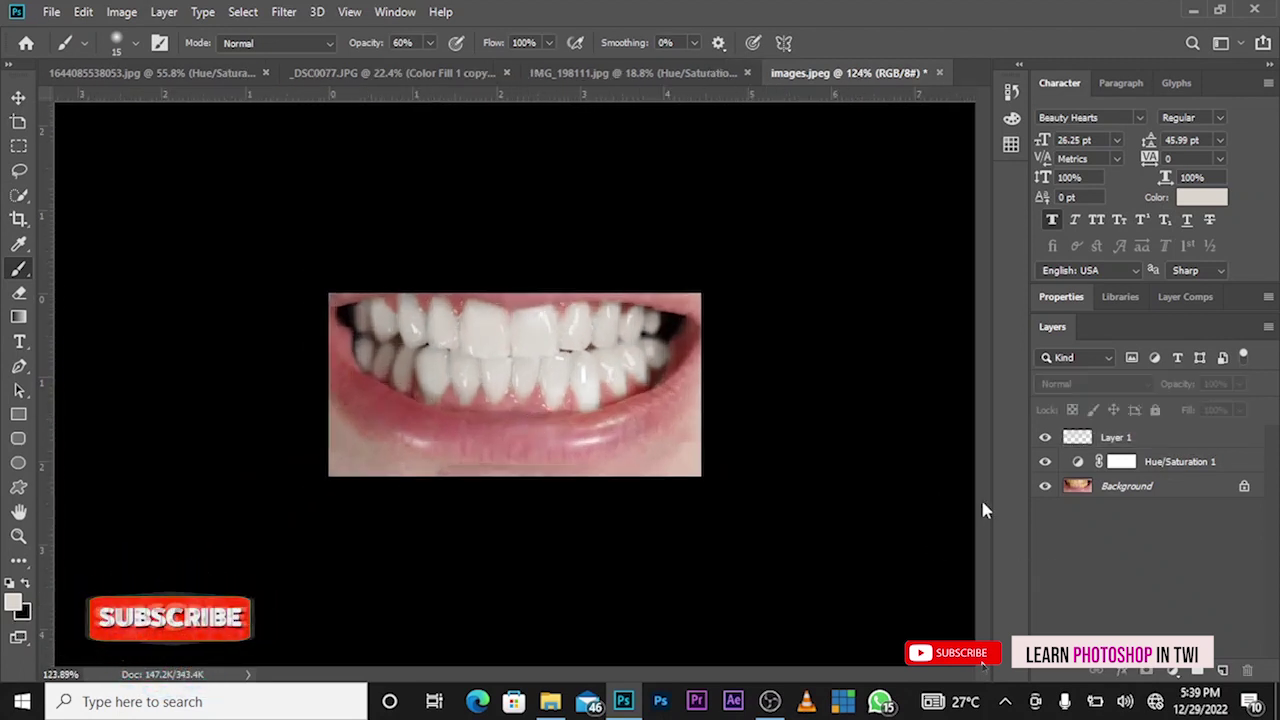
Flip between the original yellow teeth and the whitened result, ending with whitening visible
alt+click(1045, 488)
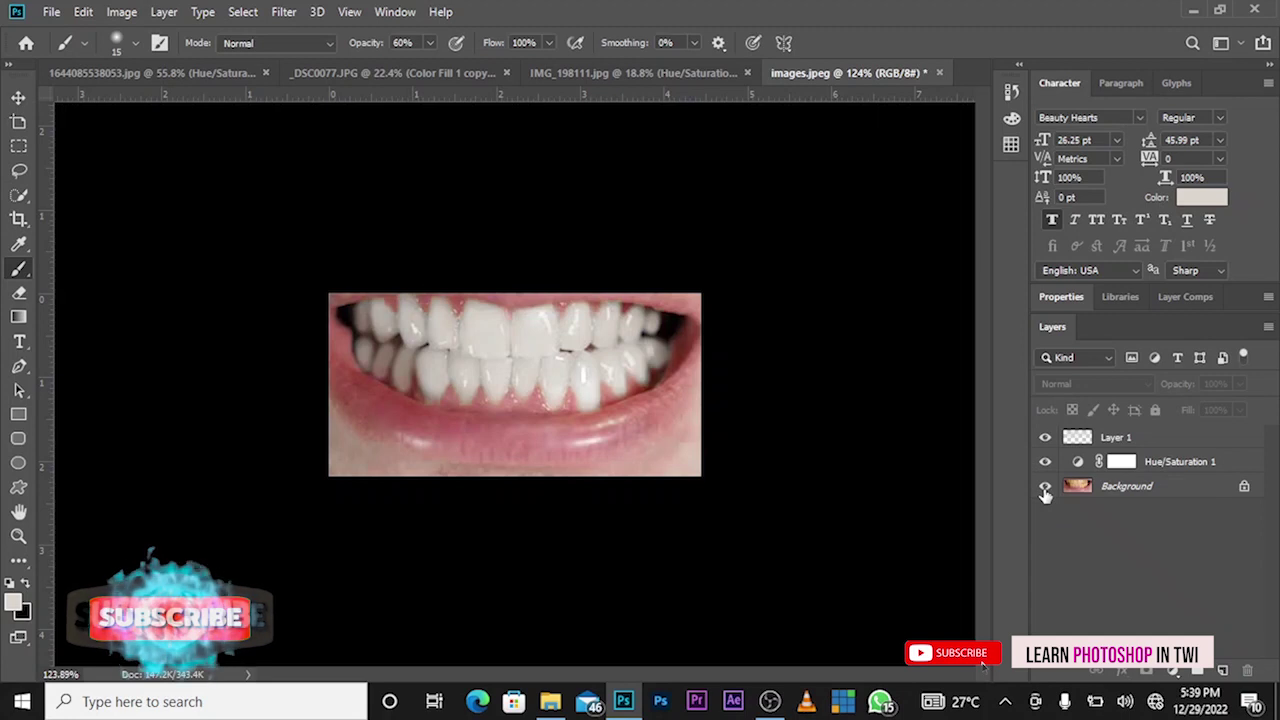
alt+click(1045, 488)
alt+click(1045, 488)
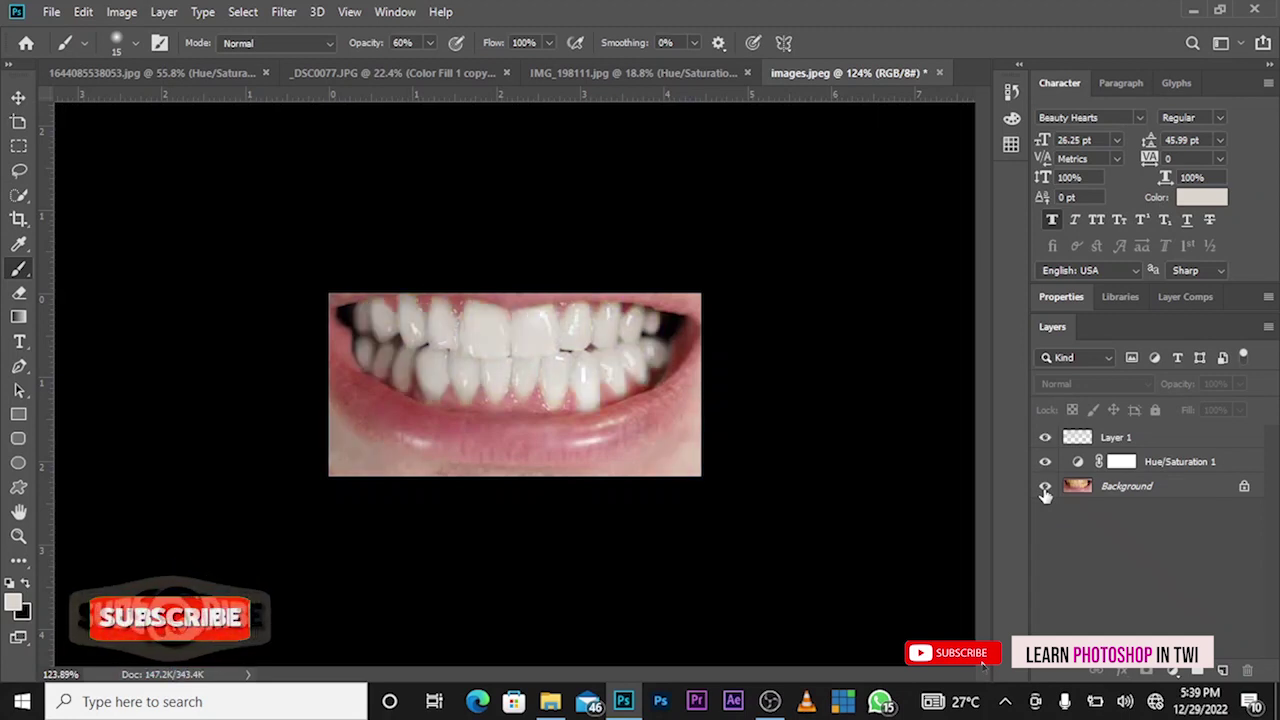
alt+click(1045, 488)
alt+click(1045, 490)
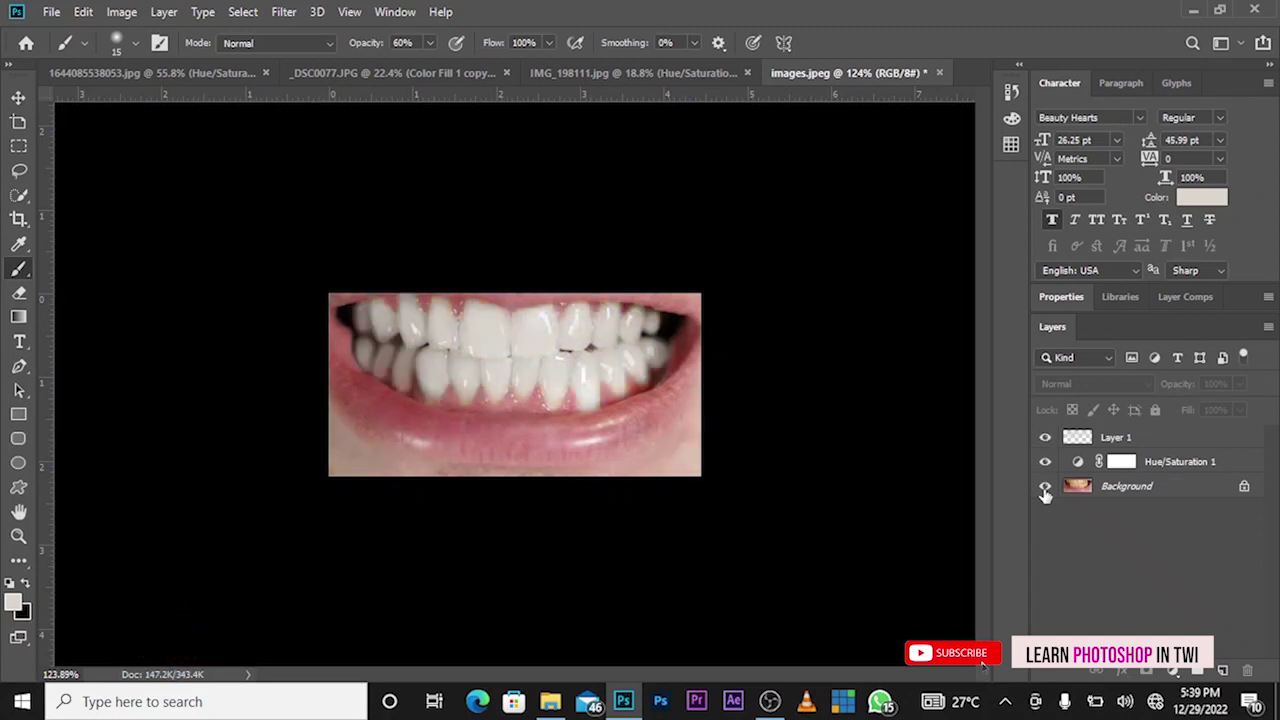